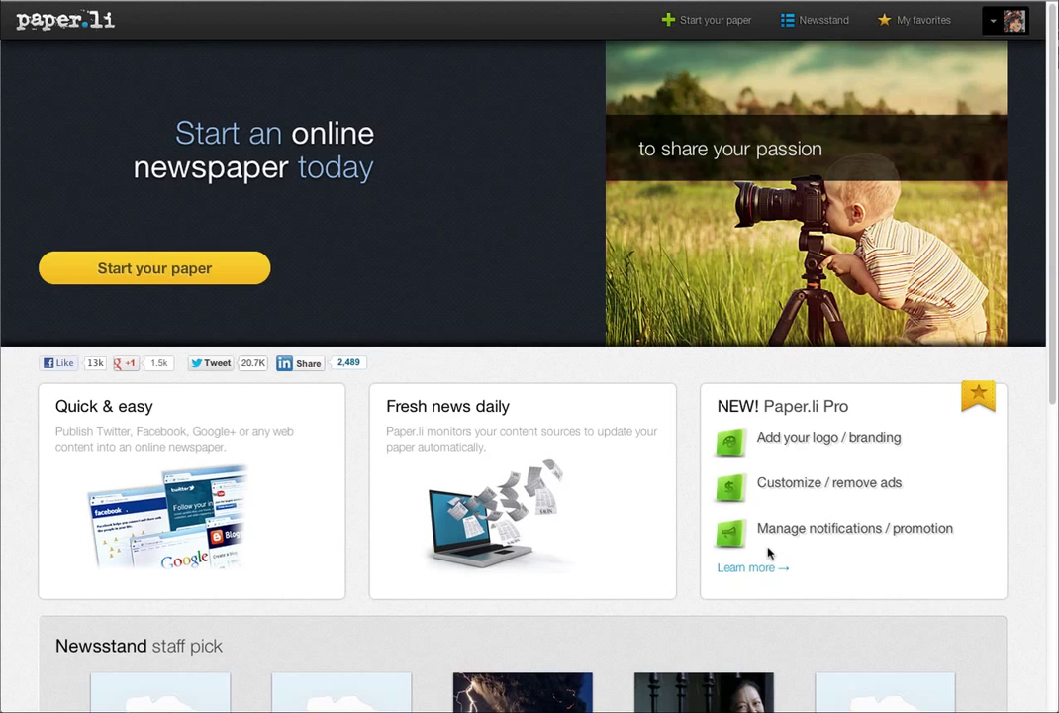
Open the Agents of Change Daily paper from My Papers in the Newsstand
click(810, 25)
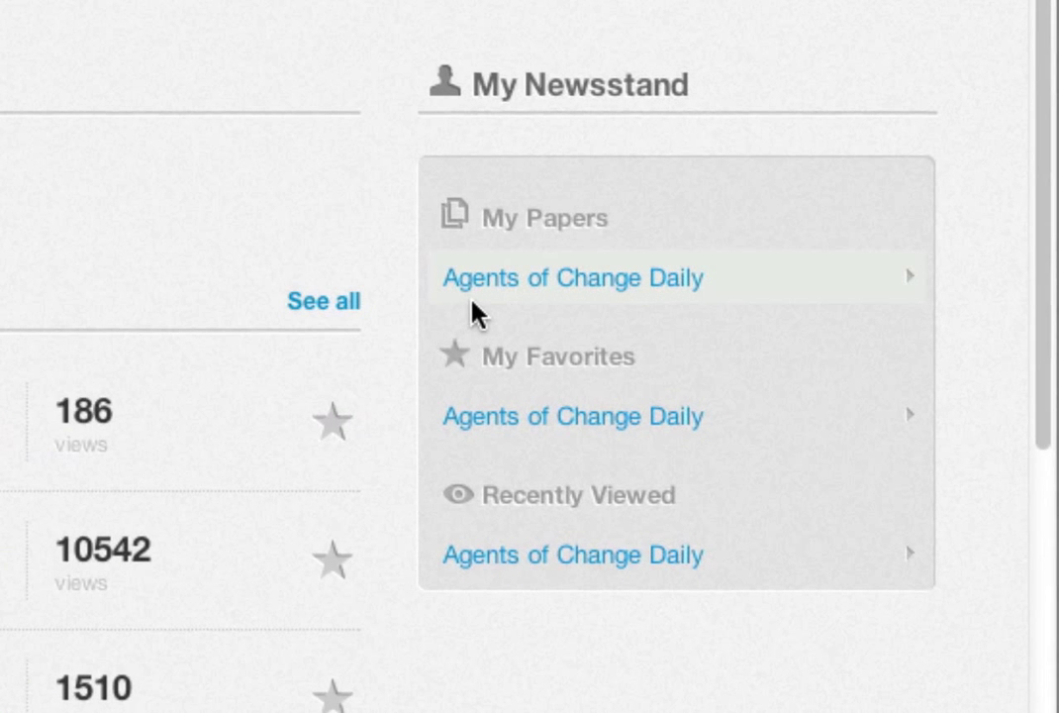
scroll(471, 313, down, 5)
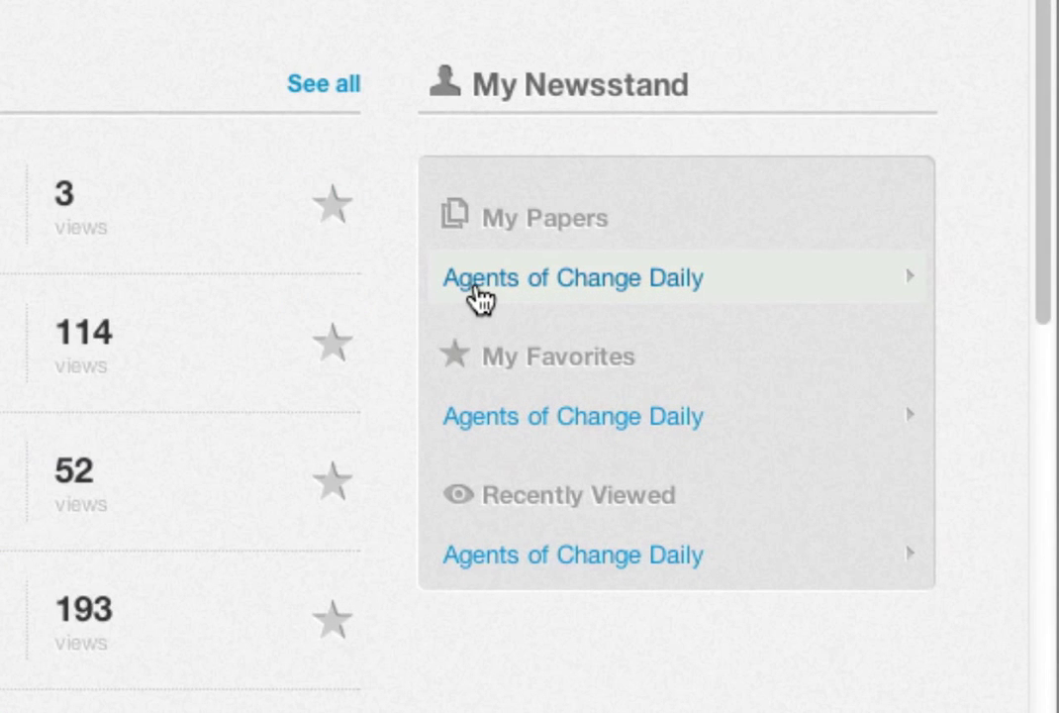
click(477, 286)
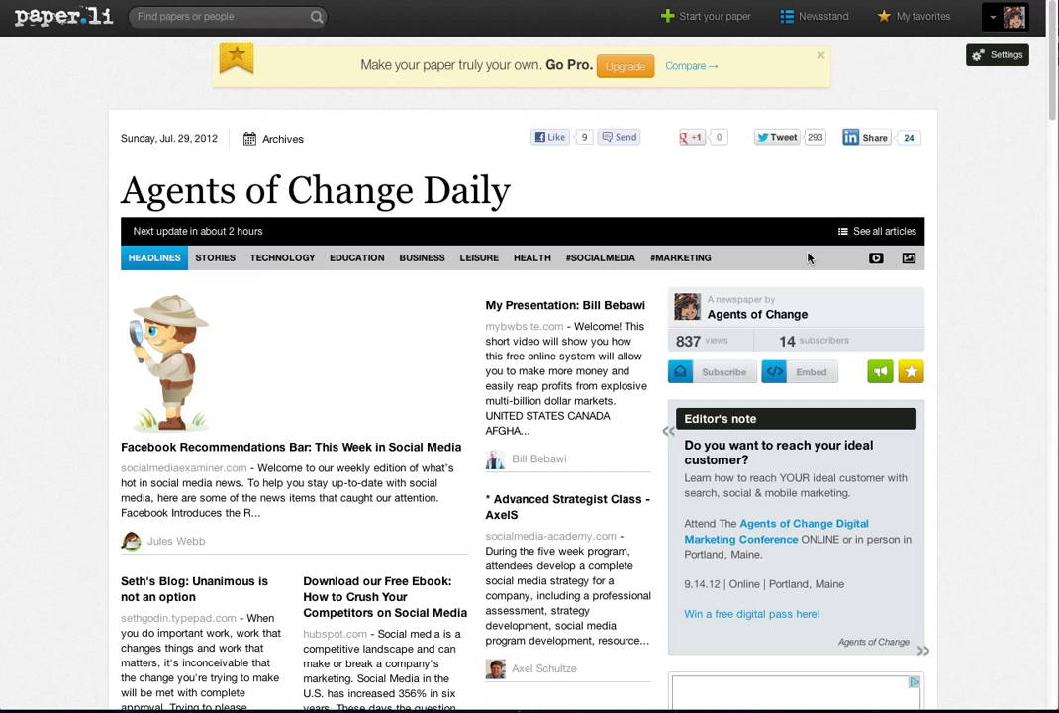
Upgrade the Agents of Change Daily paper to Pro and proceed to configuring it
click(630, 86)
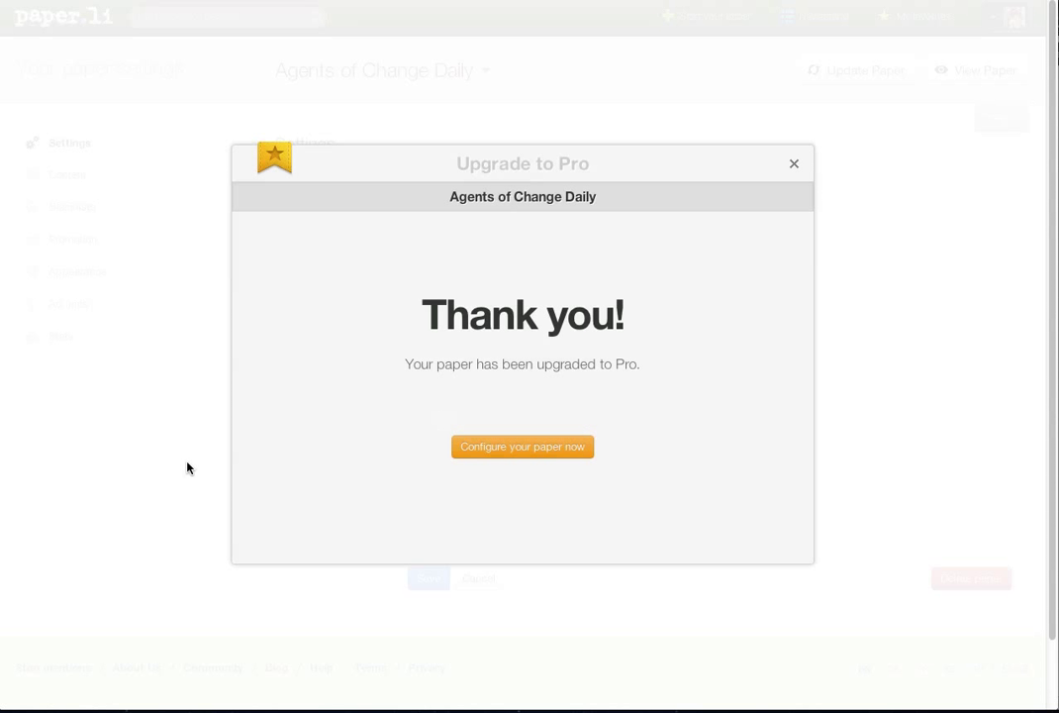
click(485, 457)
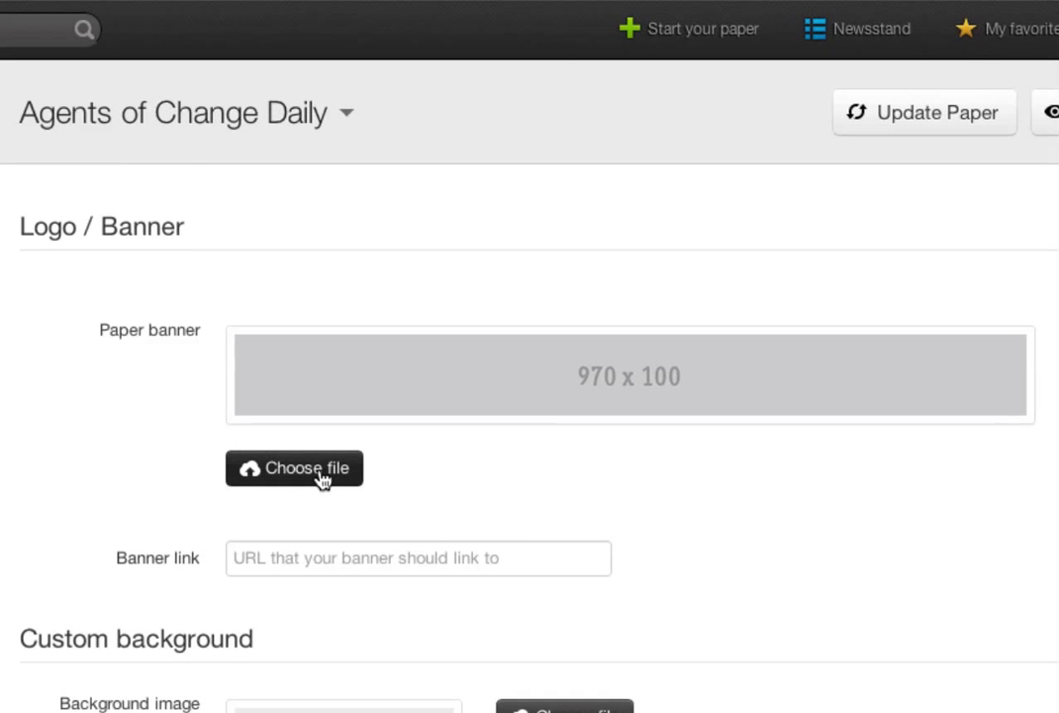
Upload paperli-banner.png from the Desktop as the paper banner
click(320, 480)
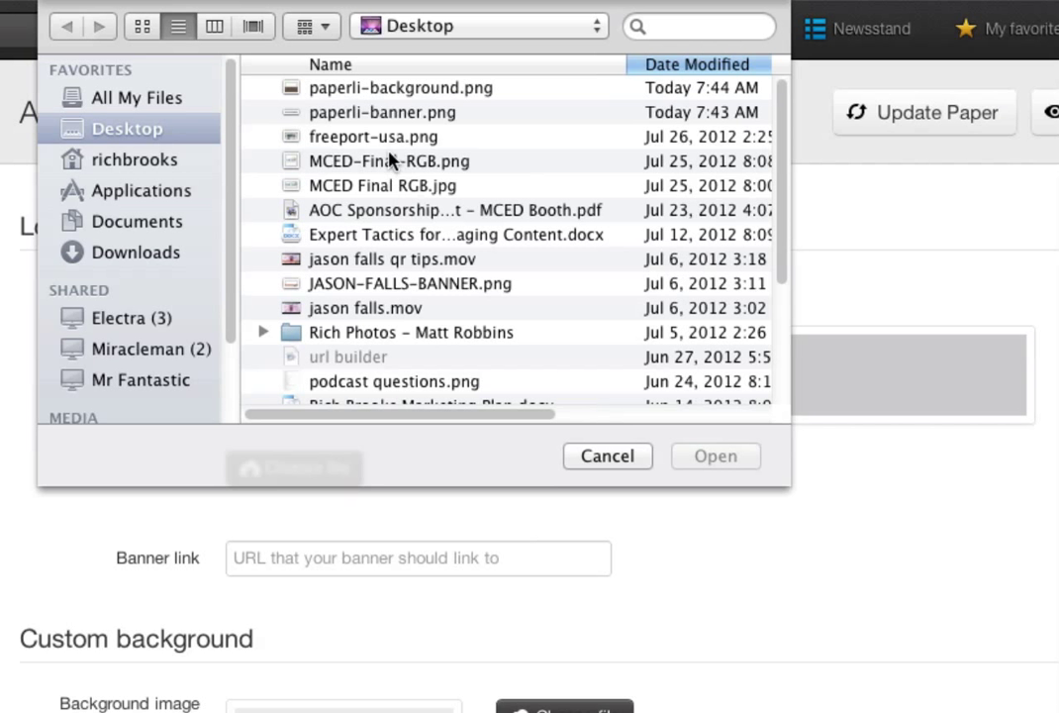
click(378, 112)
click(715, 457)
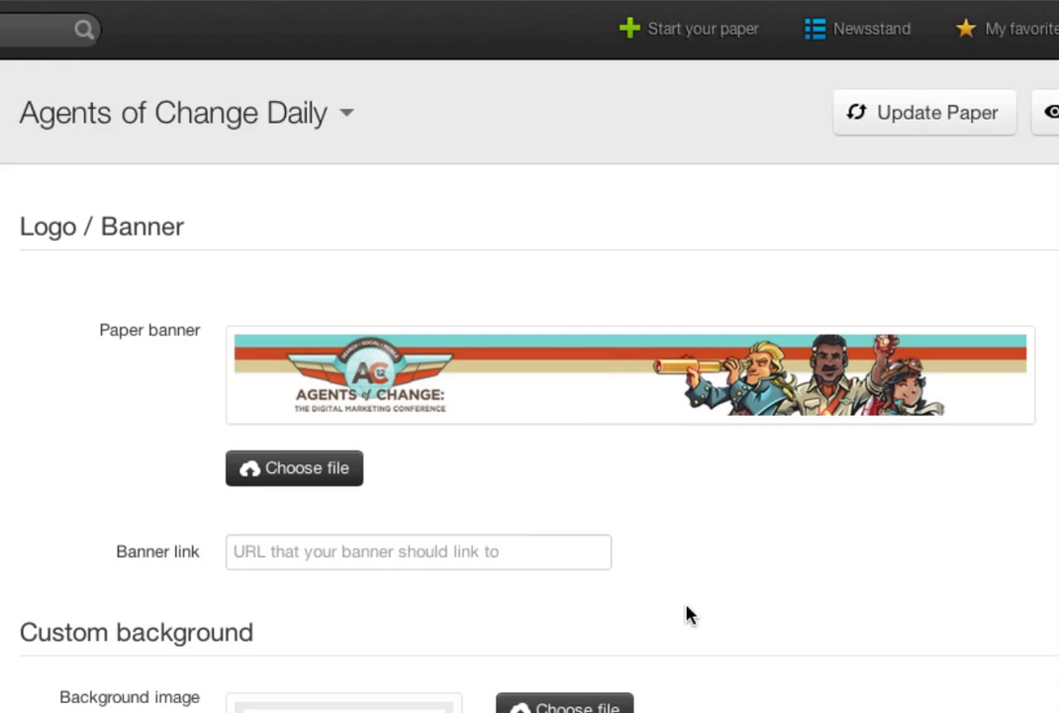
click(433, 551)
text(h)
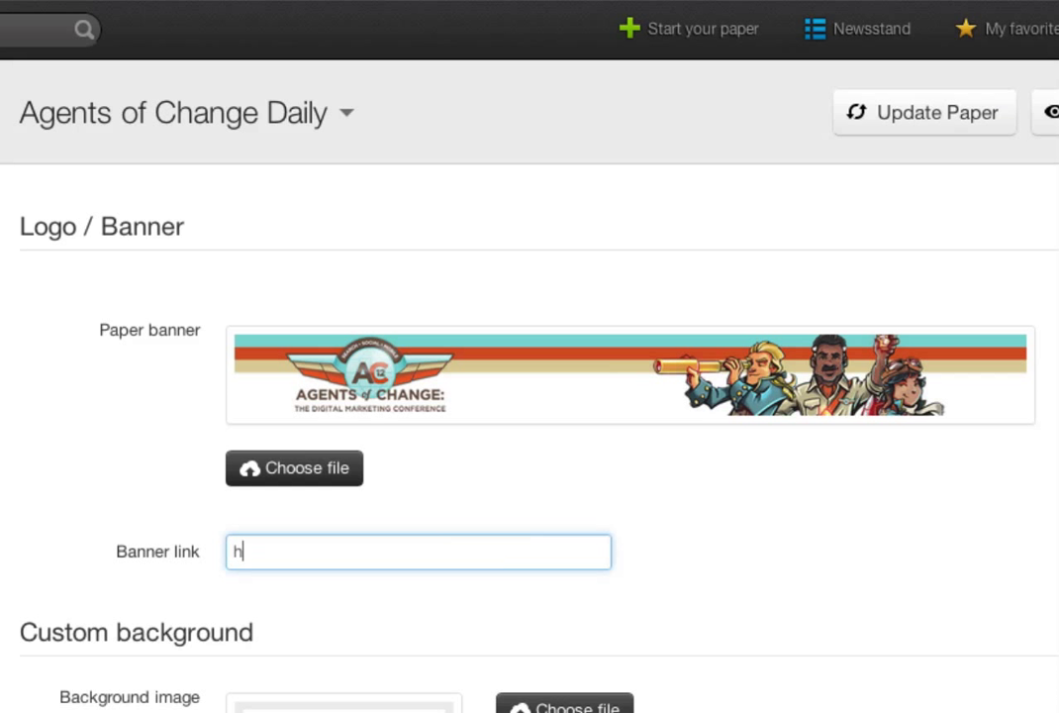
text(ttp://www.a)
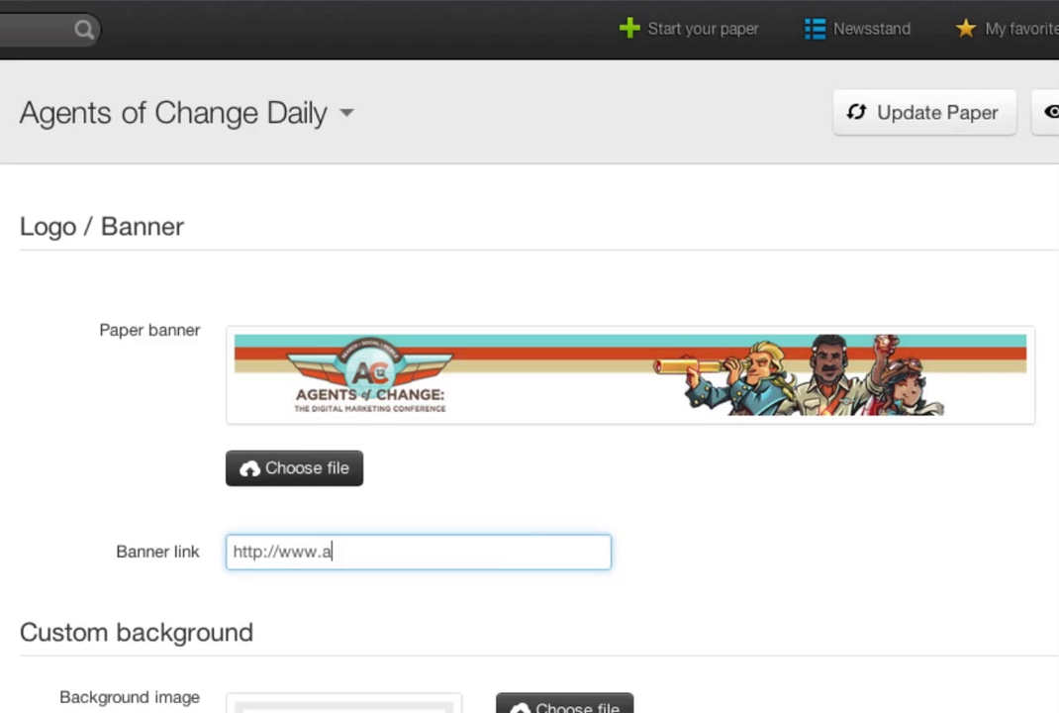
text(gentsofchangec)
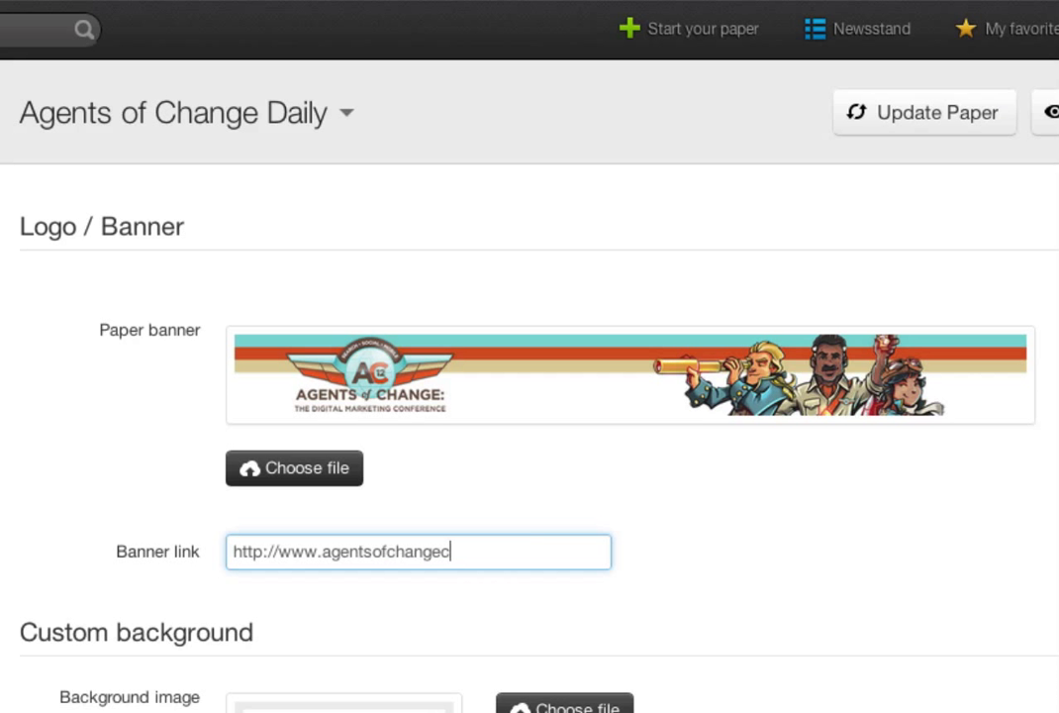
text(on.com)
Upload paperli-background.png as the custom background image and save the appearance settings
scroll(392, 520, down, 2)
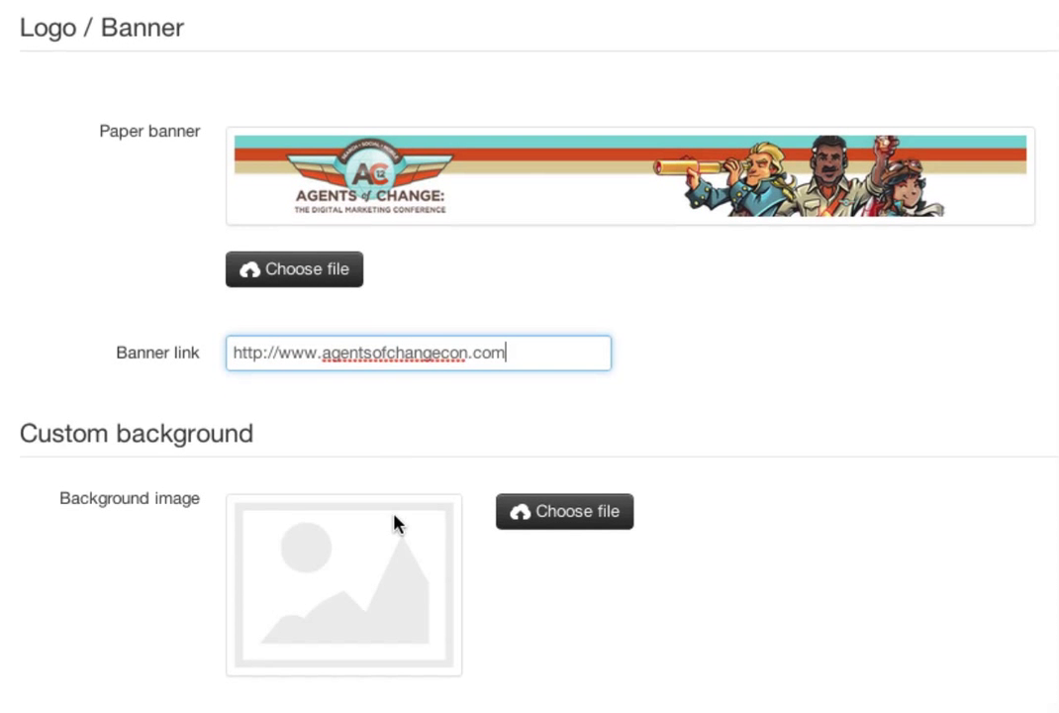
click(542, 513)
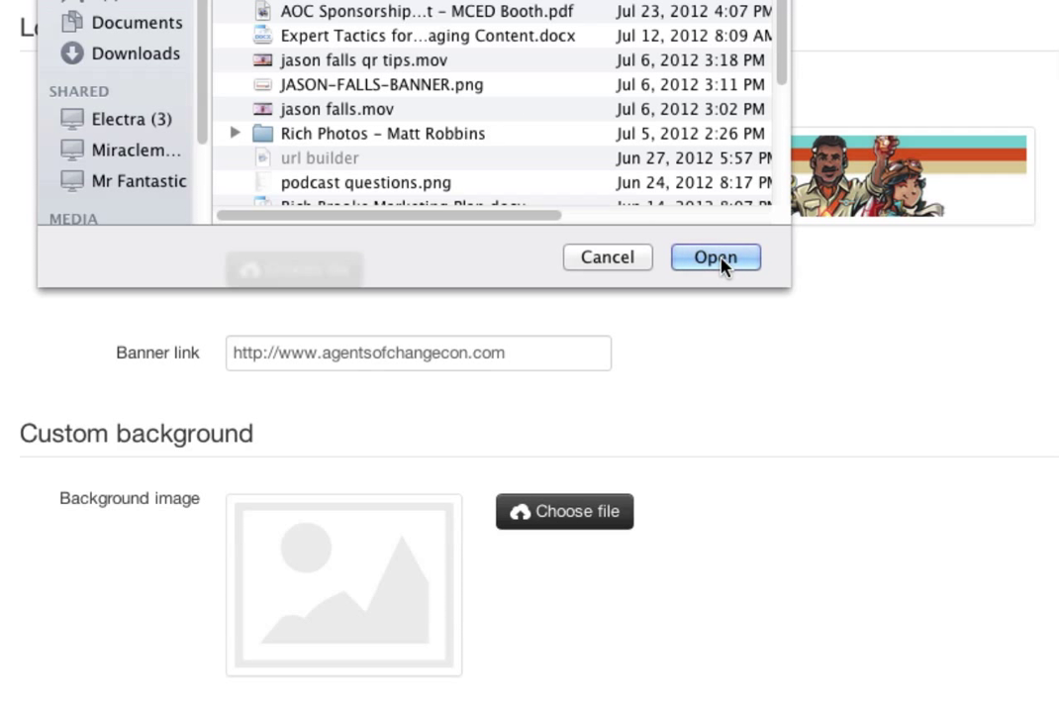
click(717, 258)
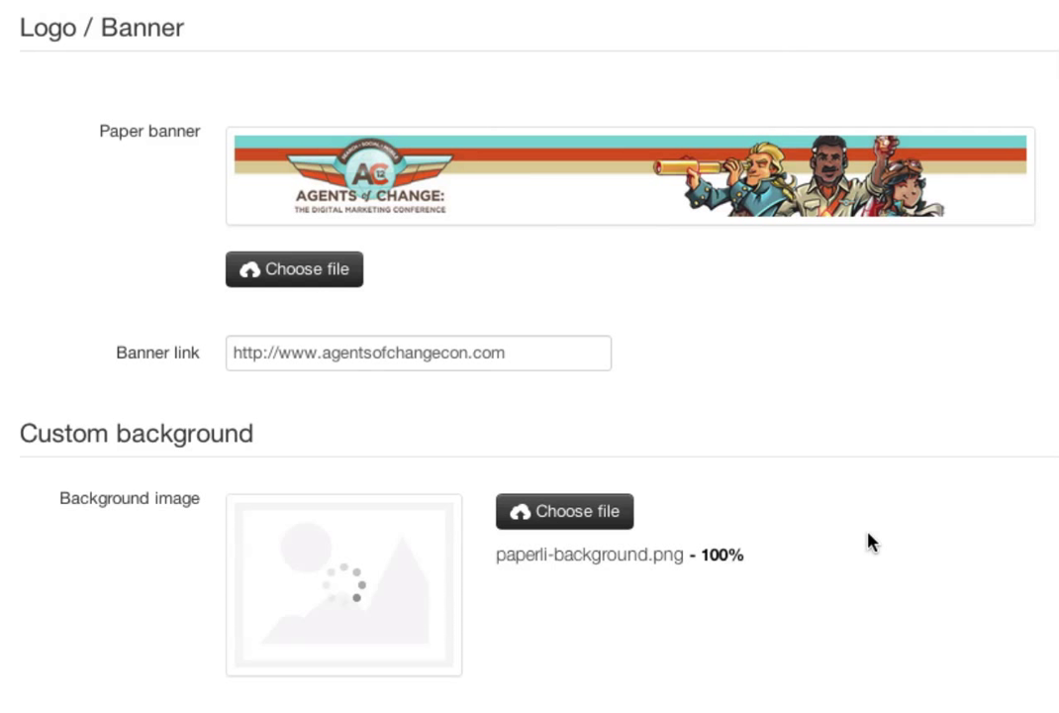
scroll(868, 540, down, 3)
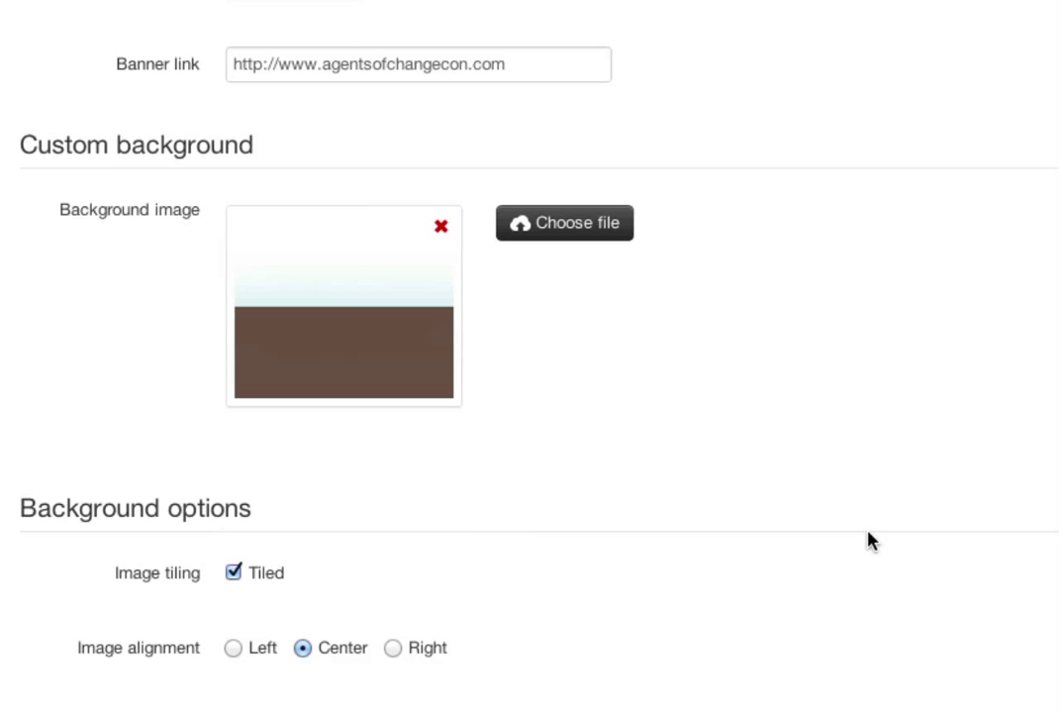
scroll(869, 541, down, 2)
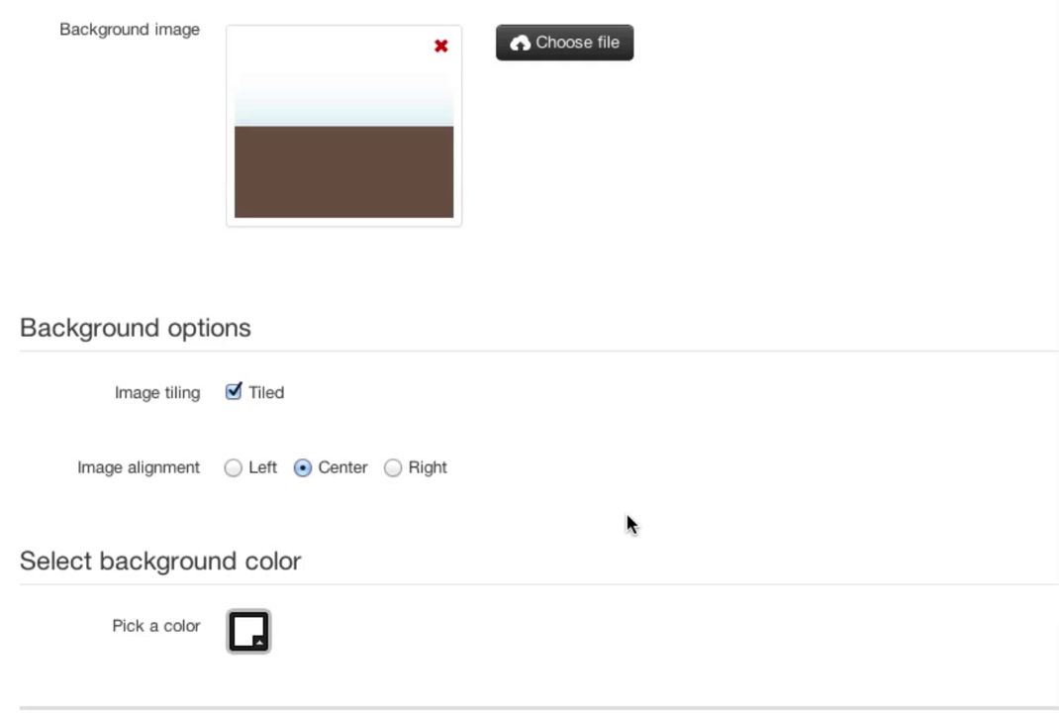
scroll(630, 522, down, 2)
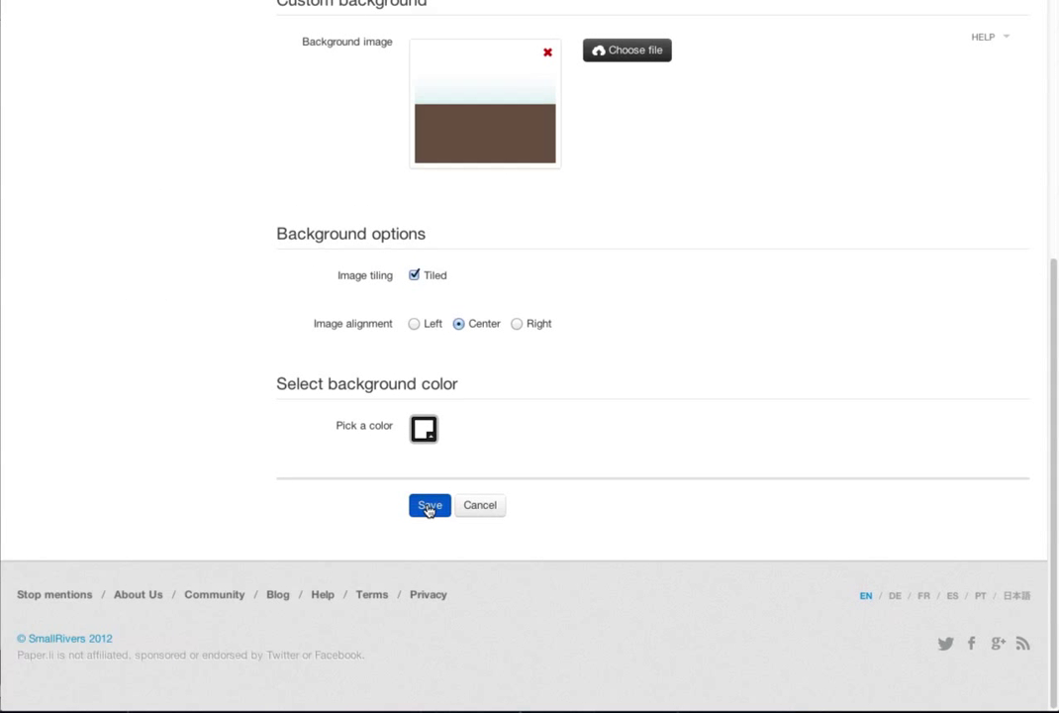
click(429, 507)
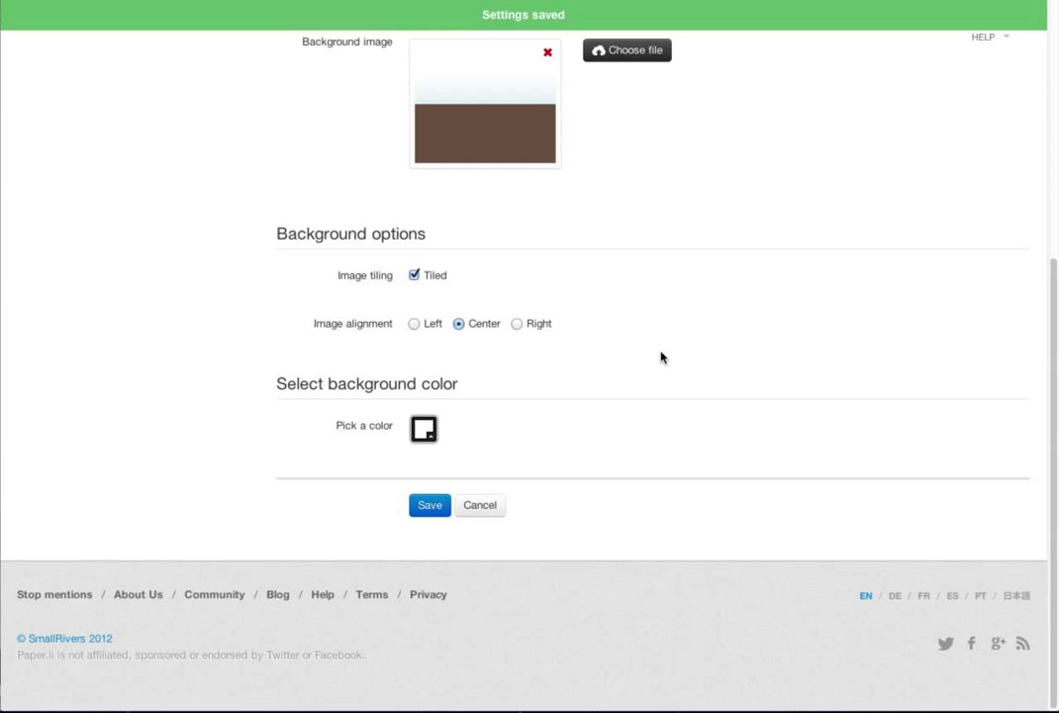
Upload the paperli-ad image from the Desktop for the ad unit at Headlines page, position 1
scroll(680, 396, up, 5)
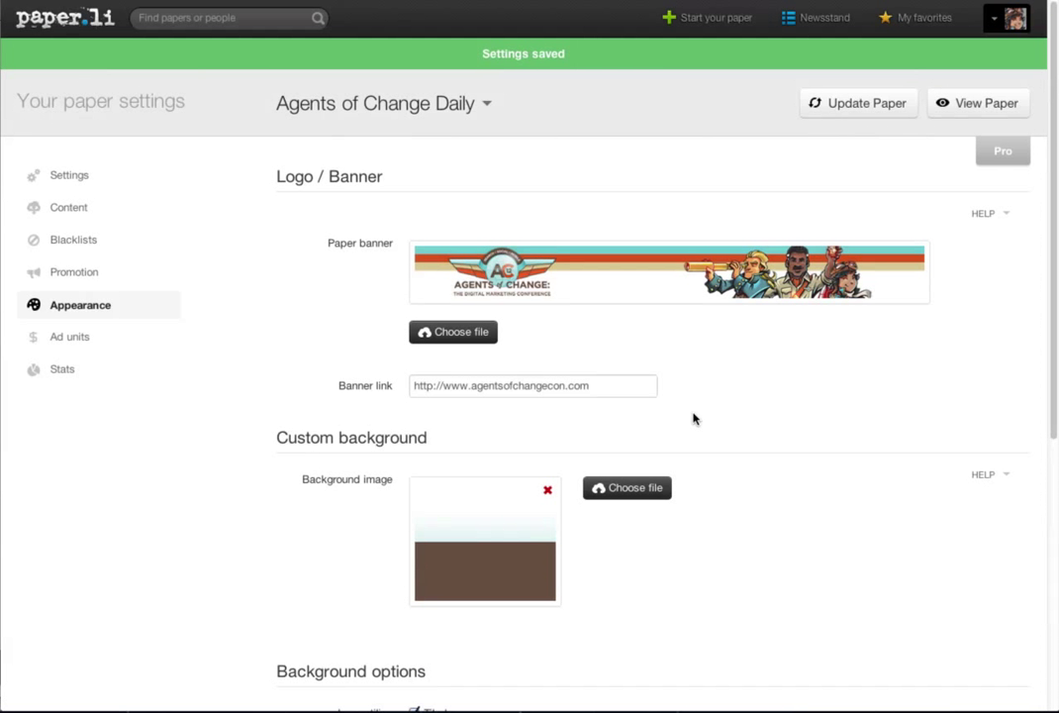
click(72, 337)
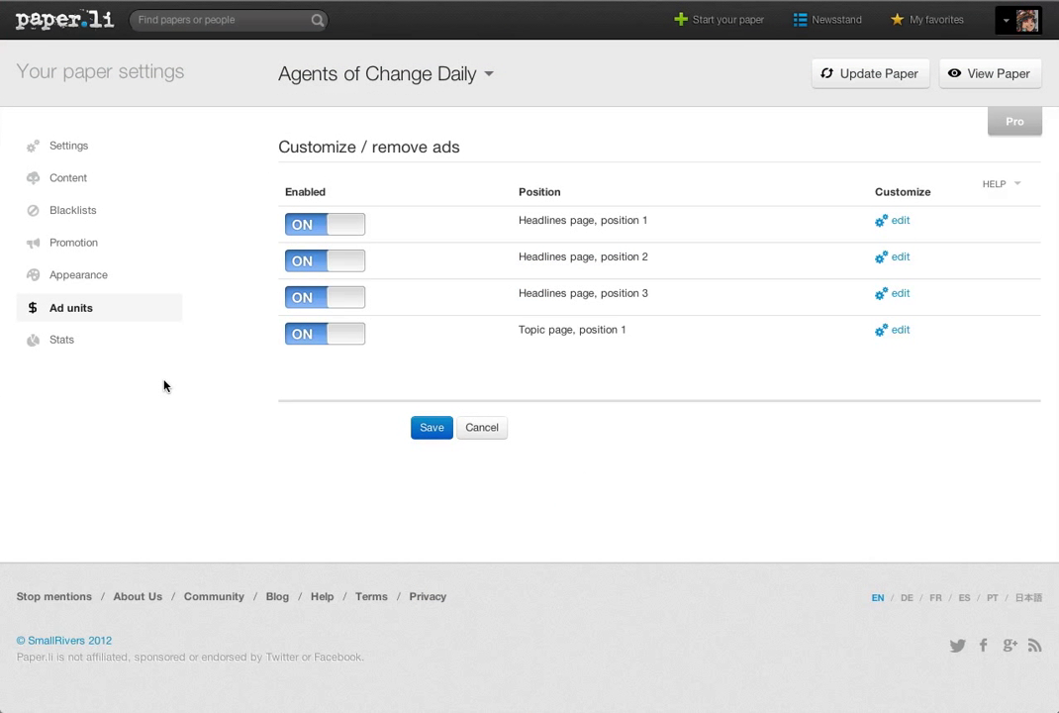
click(896, 226)
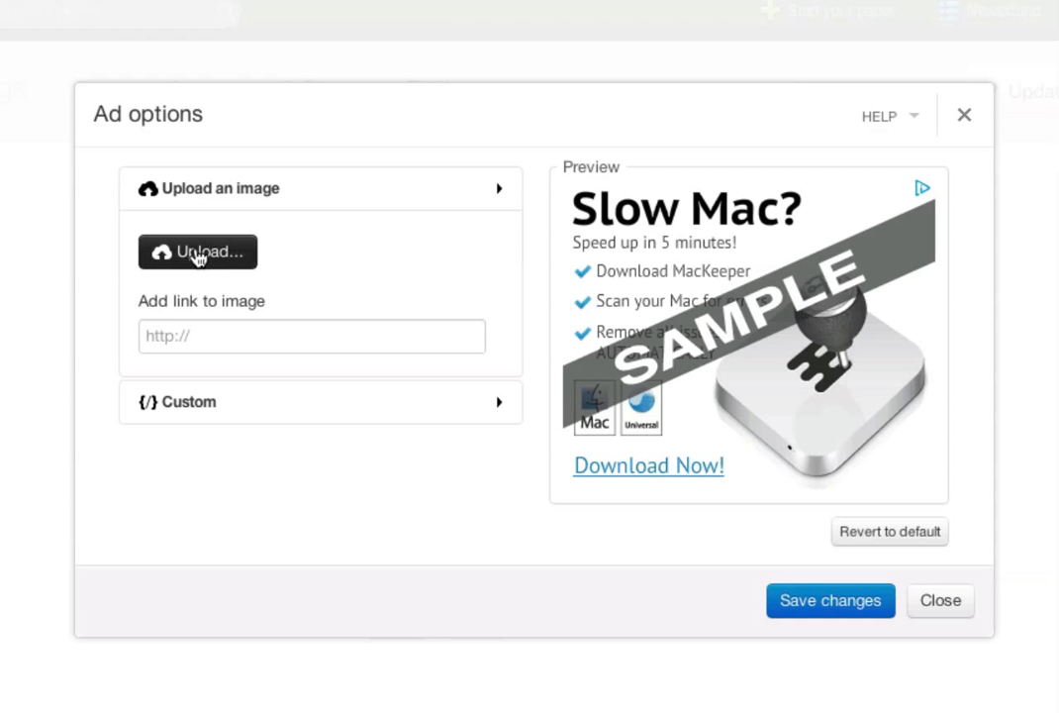
click(198, 254)
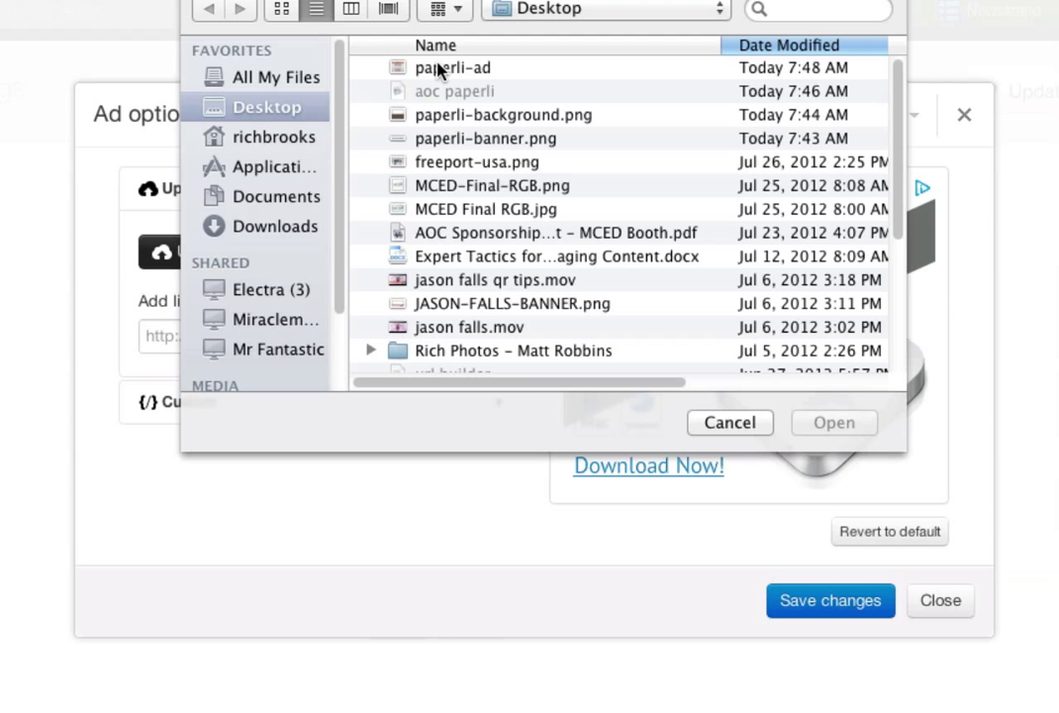
click(436, 70)
click(833, 423)
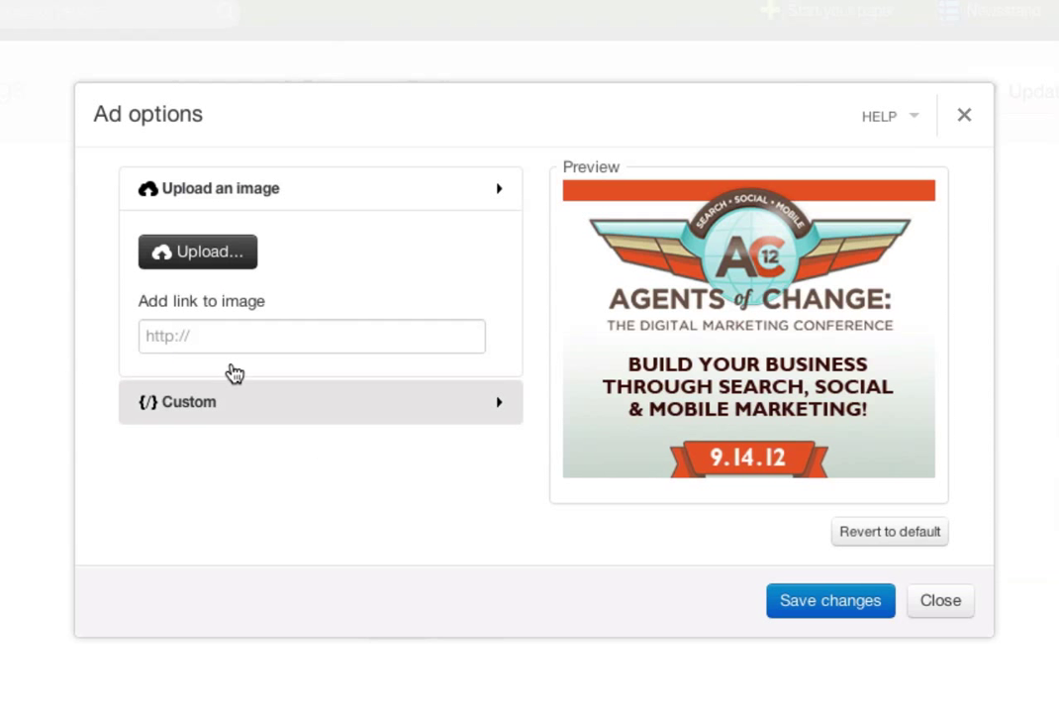
click(231, 338)
text(http)
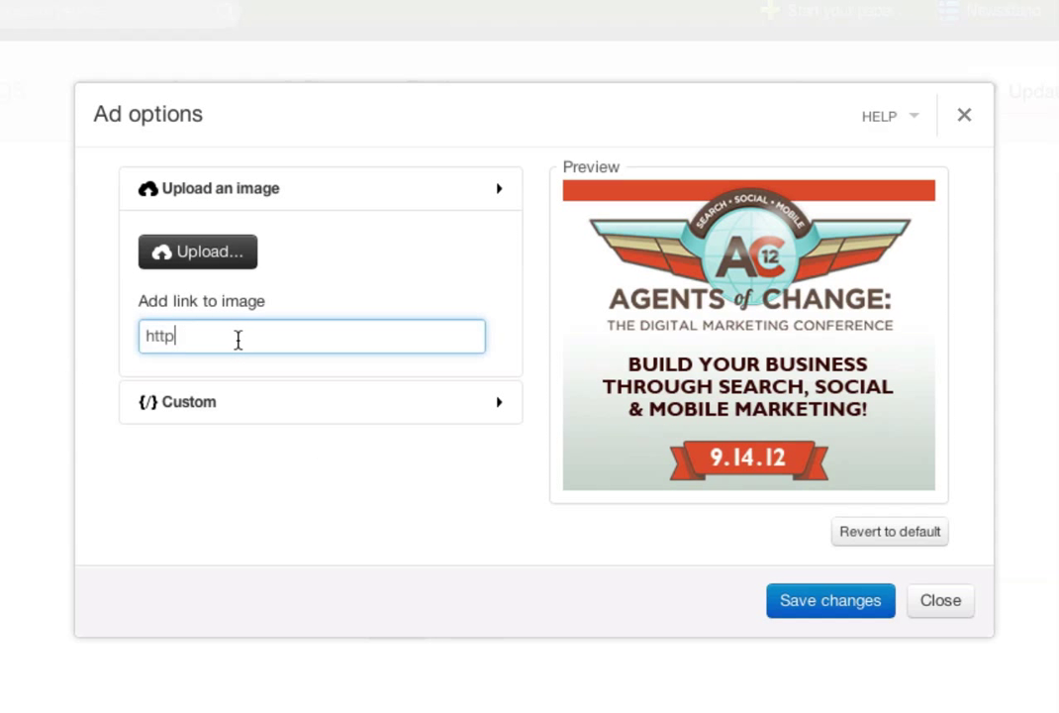
text(://www.agentsofchangecon)
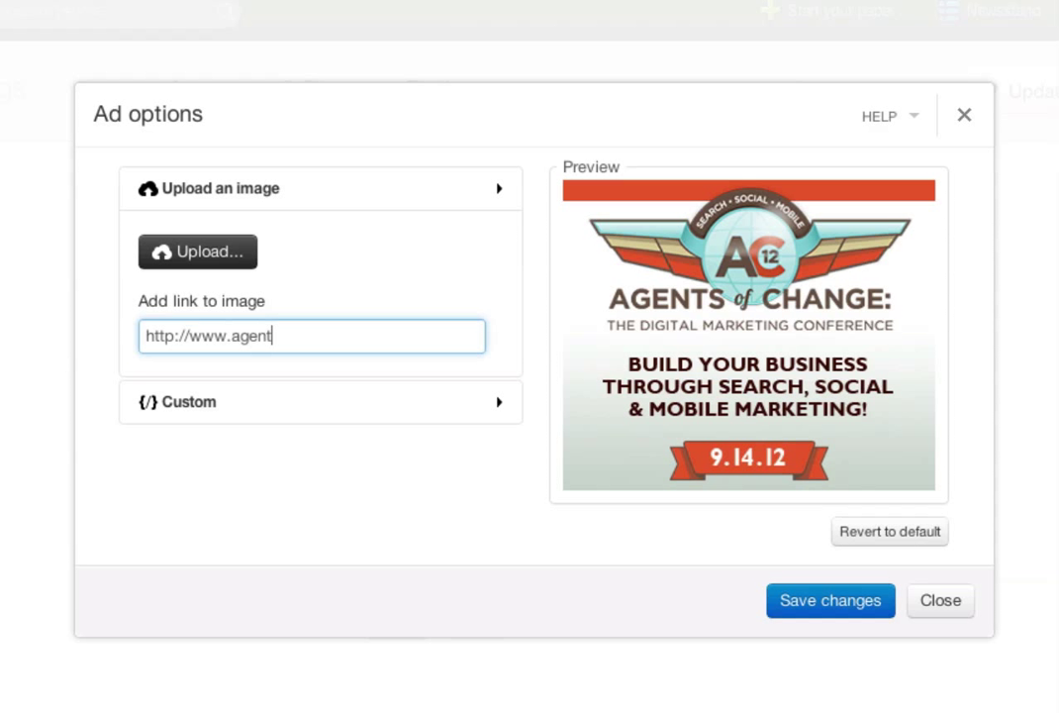
text(.com)
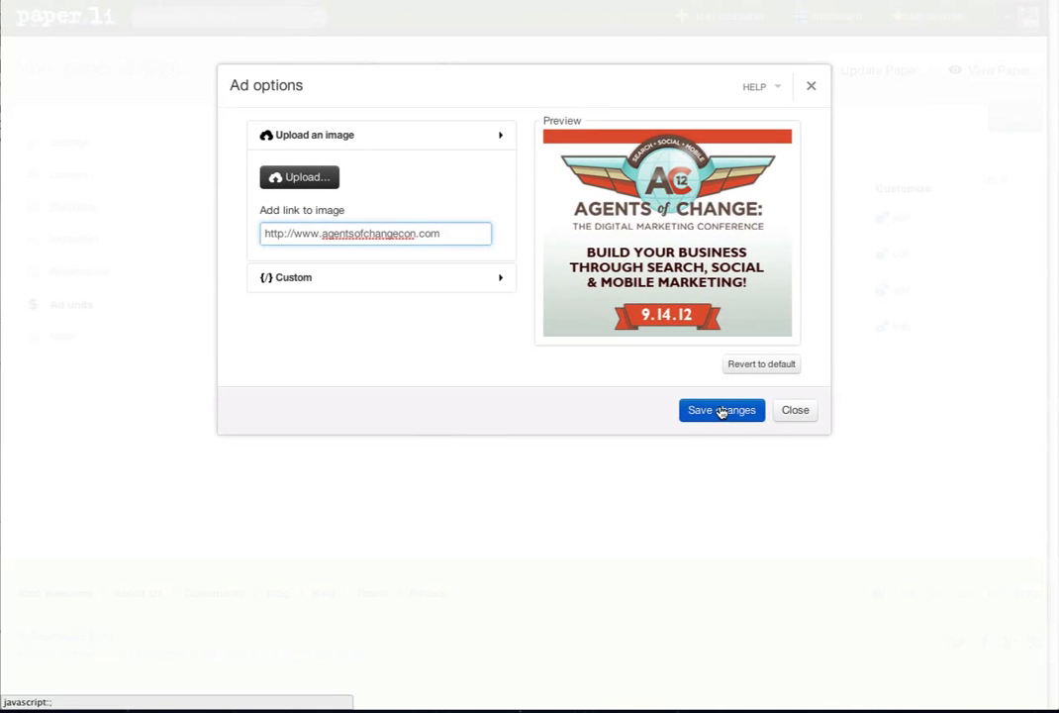
click(722, 410)
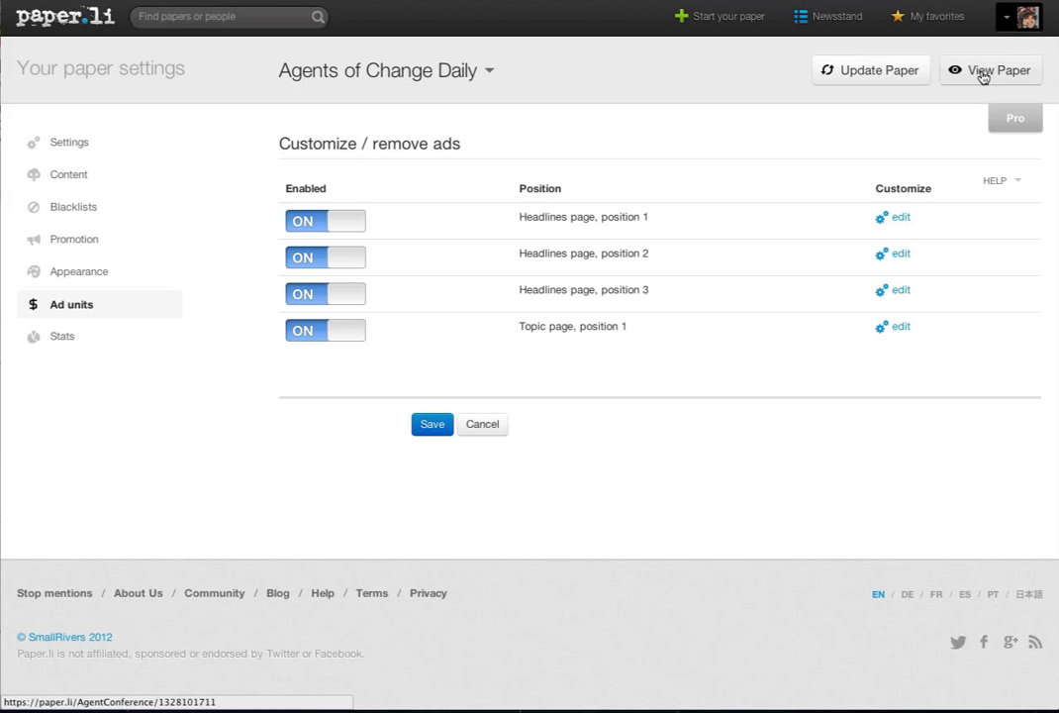
View the published paper and examine its banner, background and custom ad throughout the page
click(982, 77)
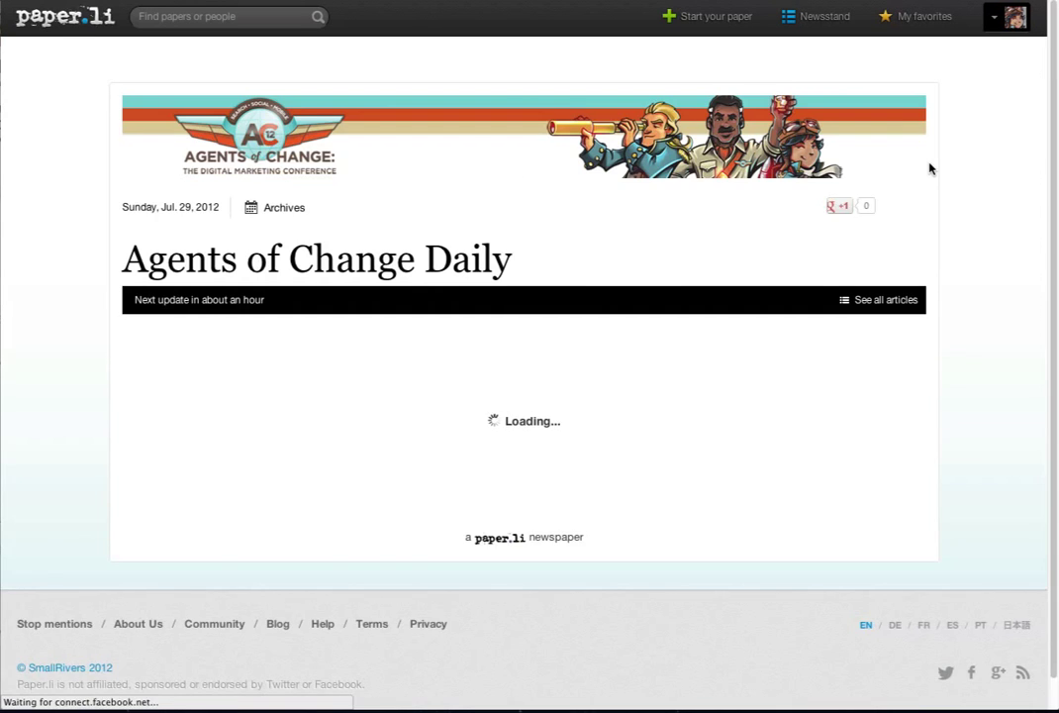
scroll(980, 211, down, 3)
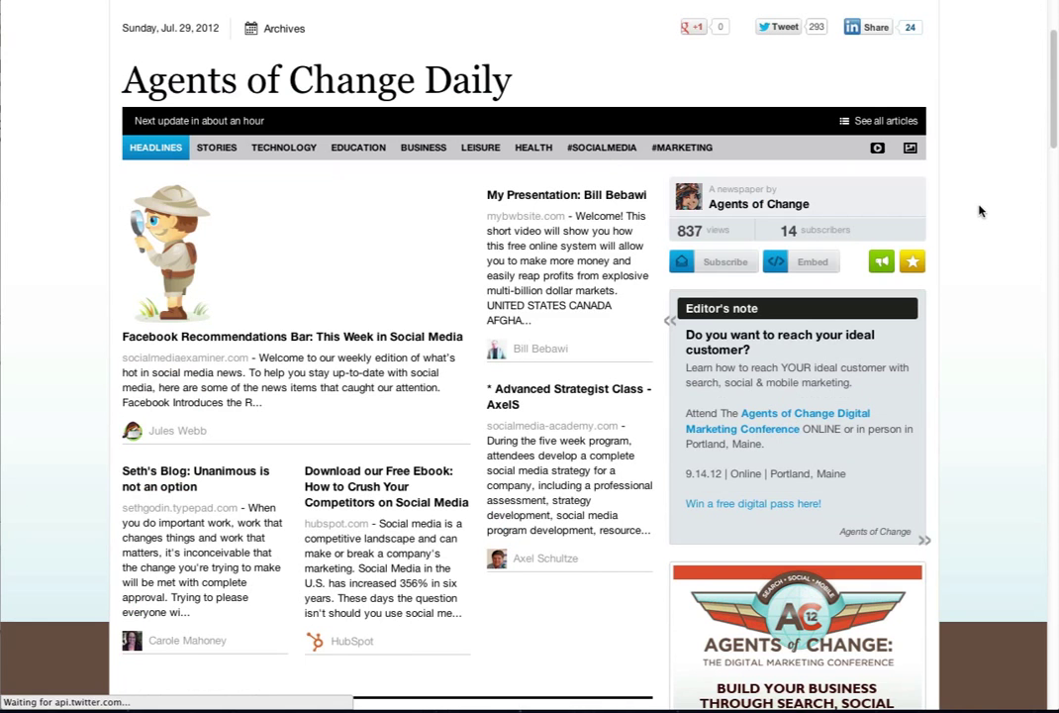
scroll(980, 211, down, 7)
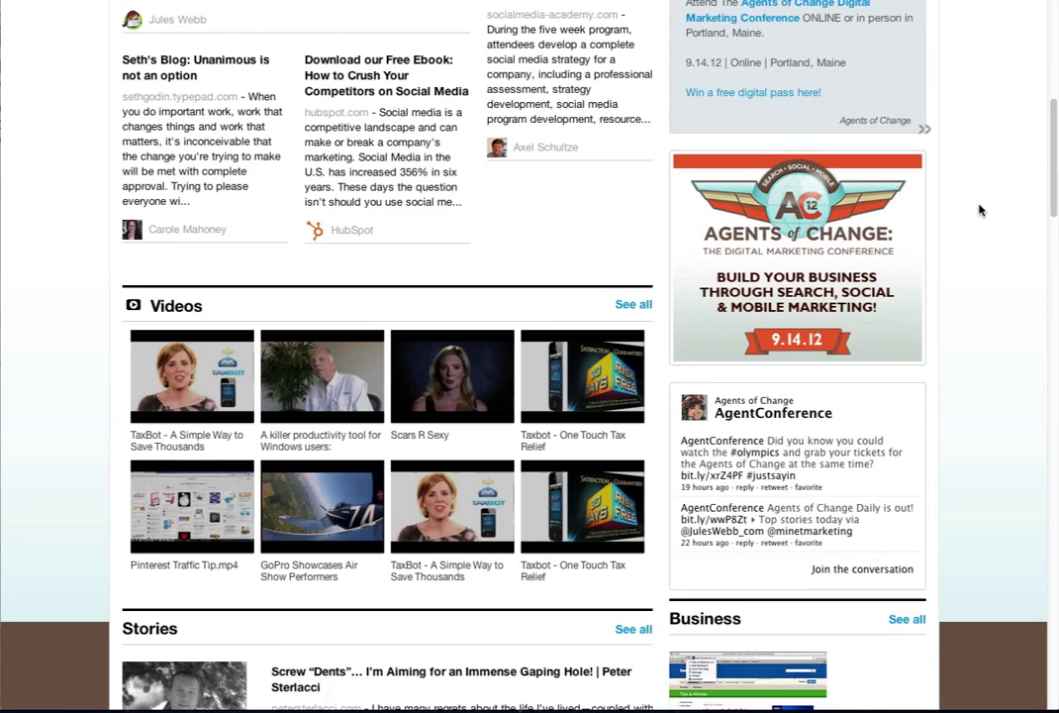
scroll(980, 211, down, 5)
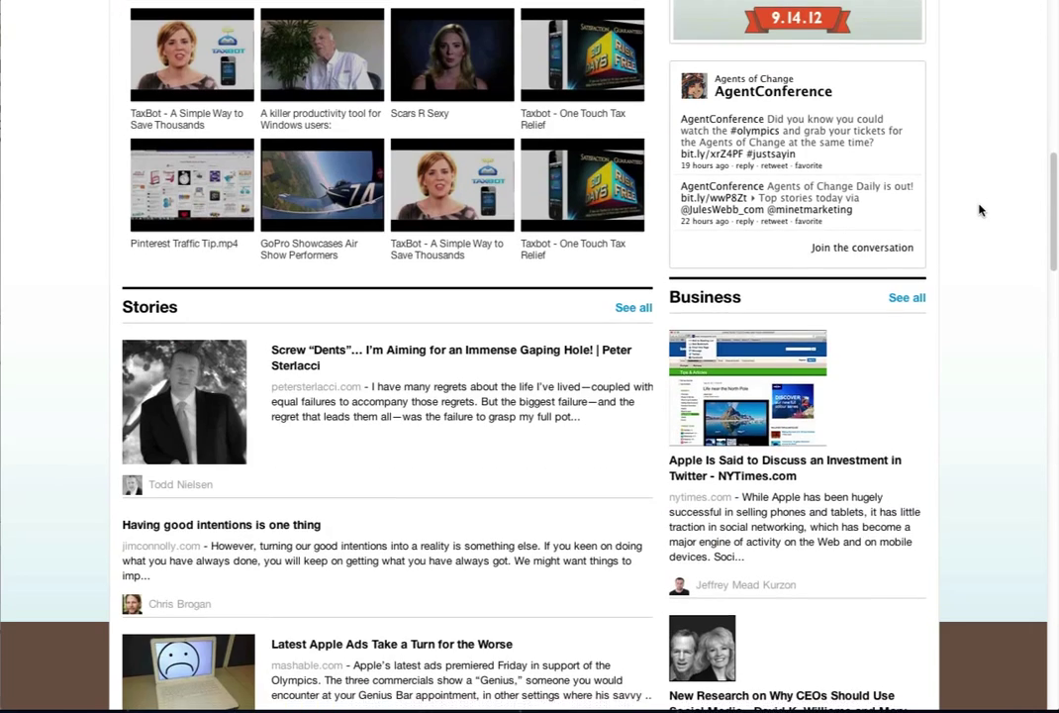
scroll(980, 211, down, 4)
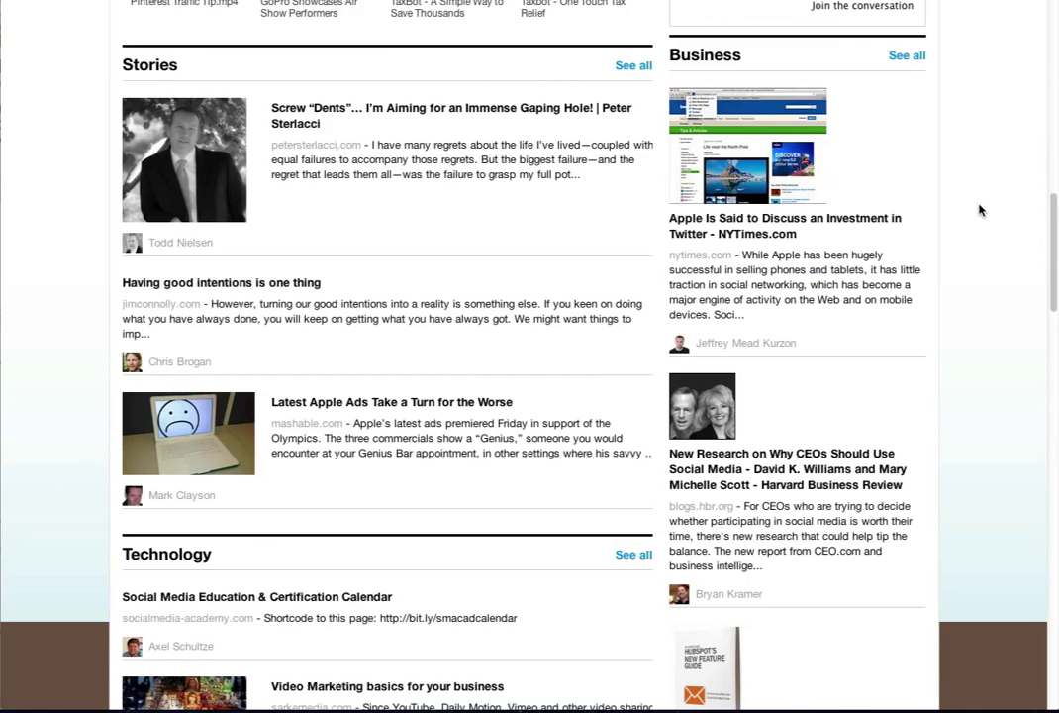
scroll(980, 210, down, 4)
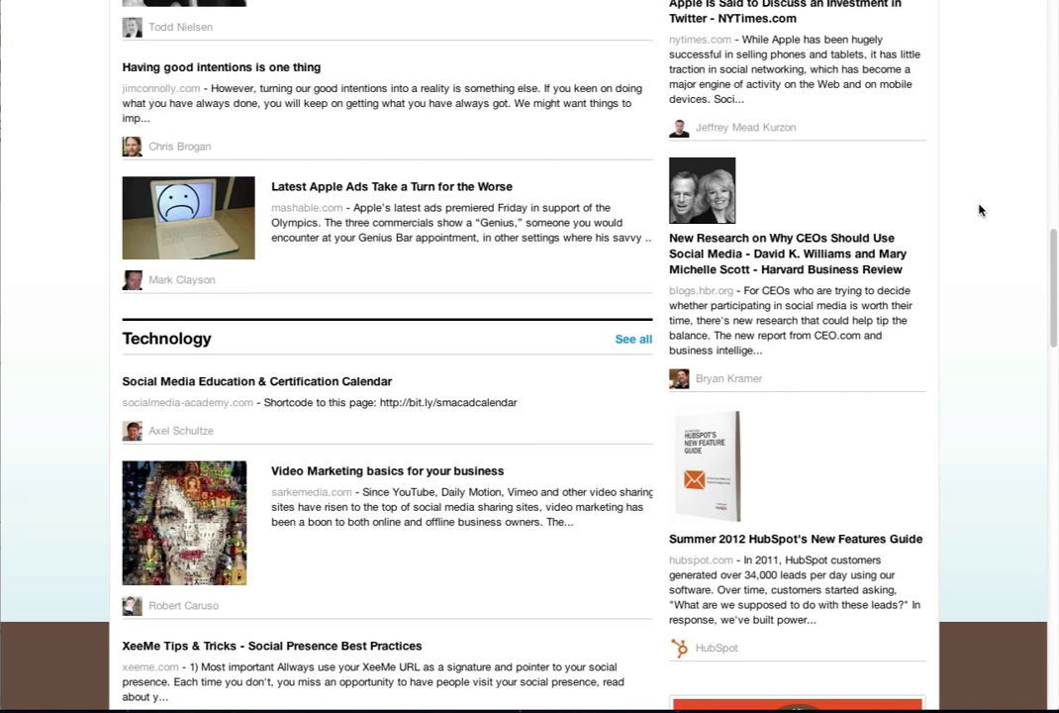
scroll(980, 210, down, 1)
scroll(980, 210, down, 3)
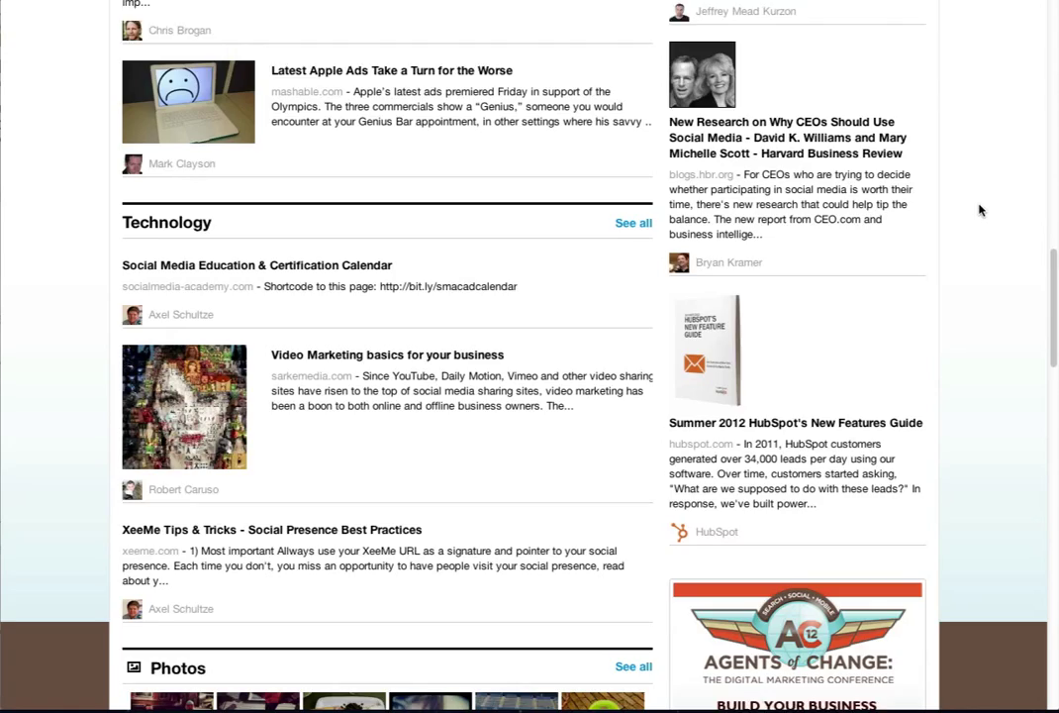
scroll(981, 210, down, 3)
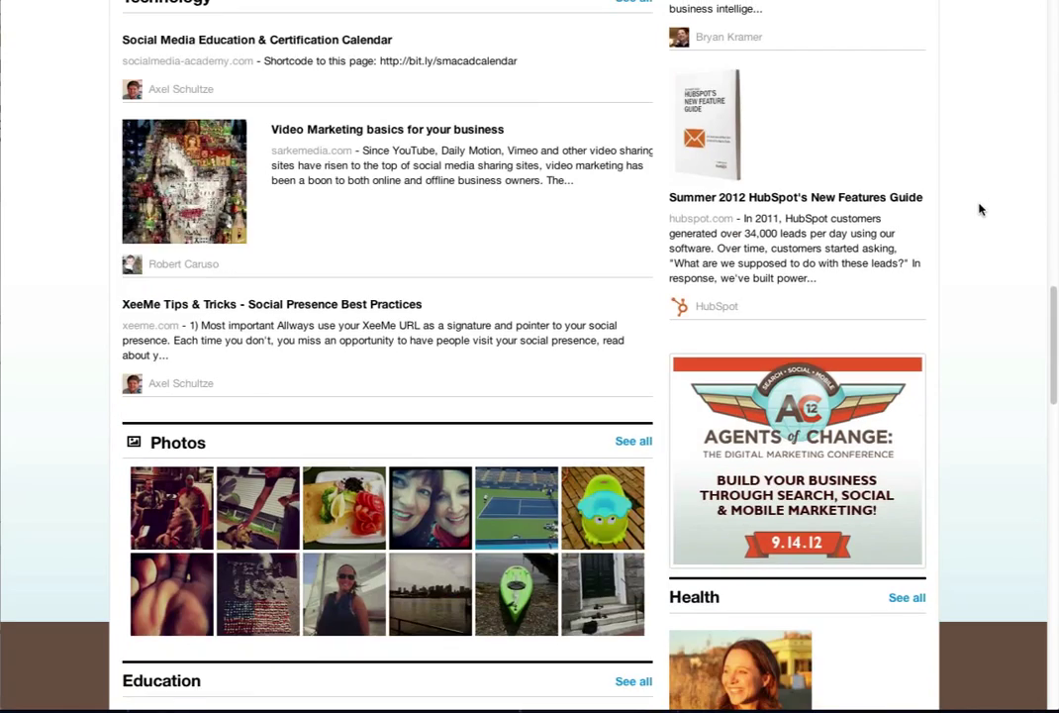
scroll(980, 210, down, 3)
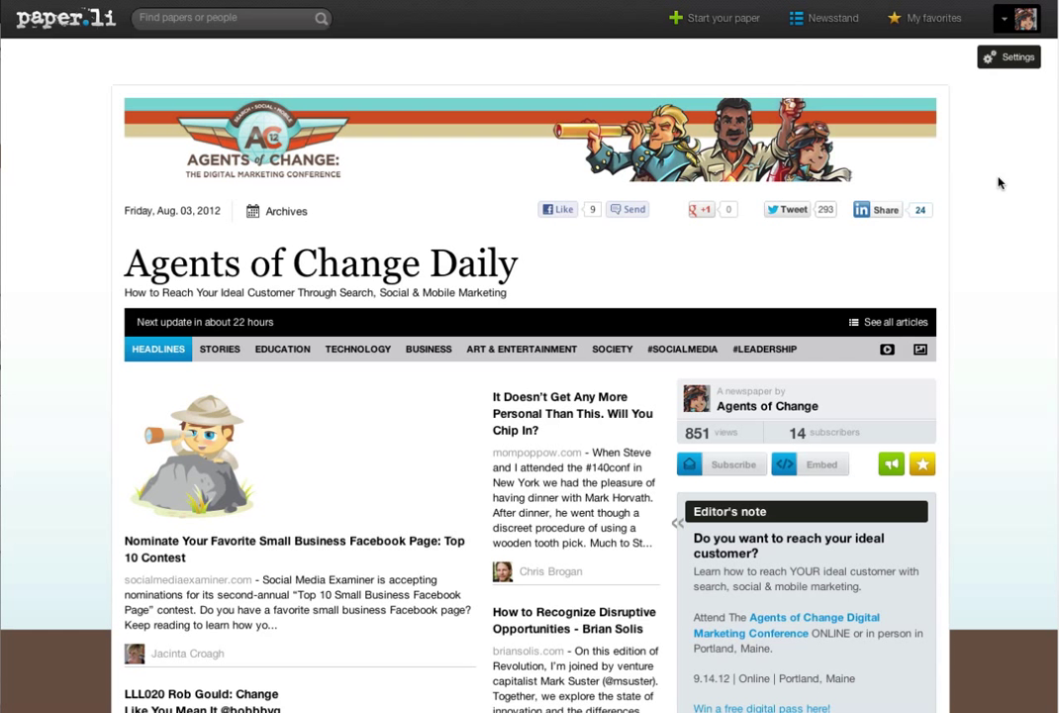
Turn on reviewing the paper before sending notifications in its promotion settings and save the change
click(999, 65)
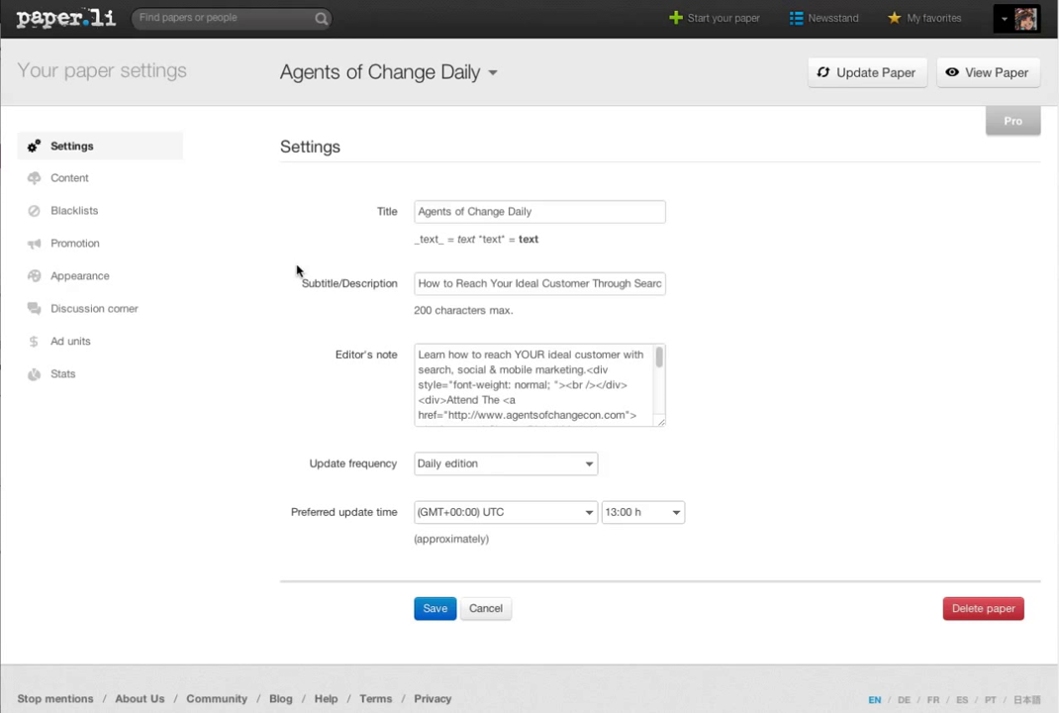
click(63, 252)
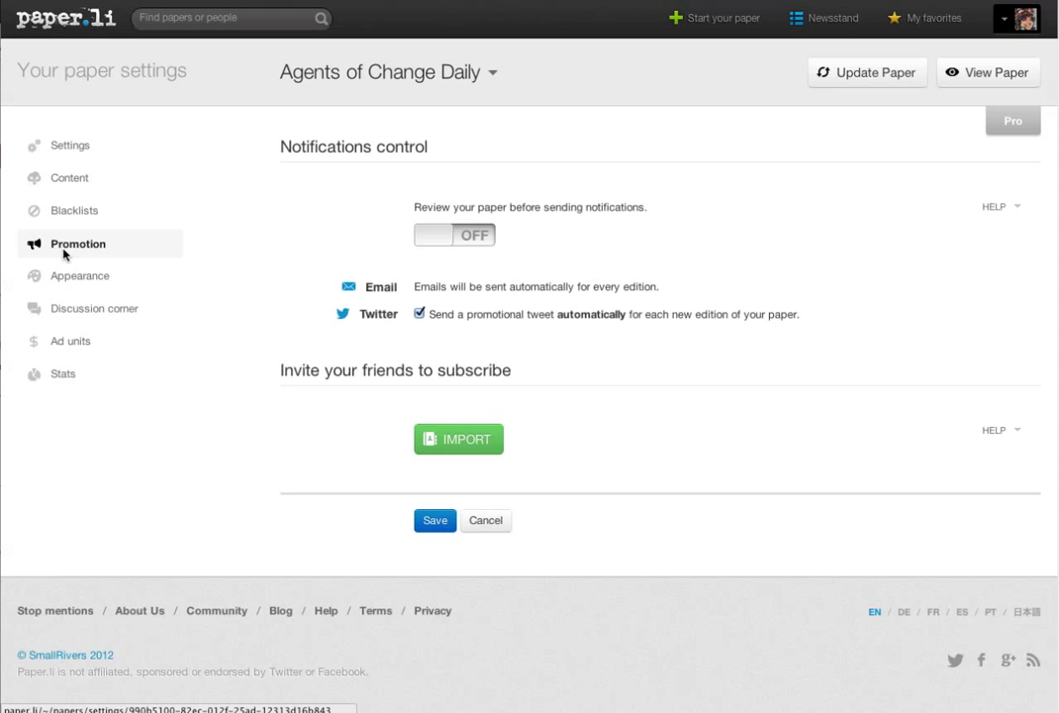
click(426, 238)
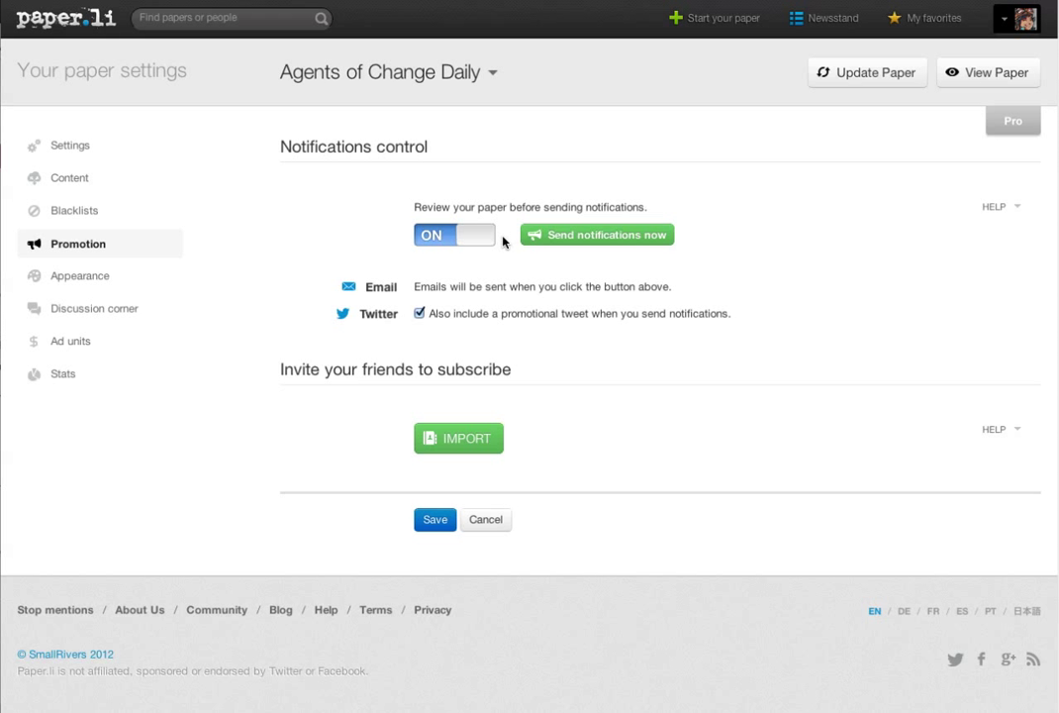
click(439, 525)
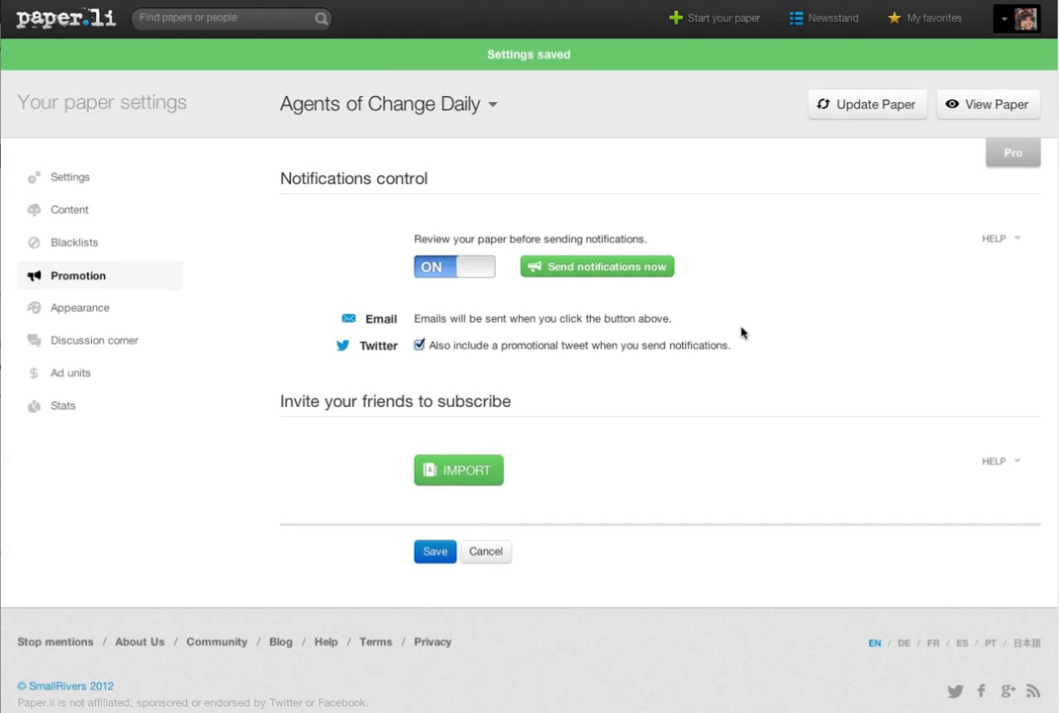
View the paper and promote the headline article "It Doesn't Get Any More Personal Than This. Will You Chip In?" to the lead position
click(978, 110)
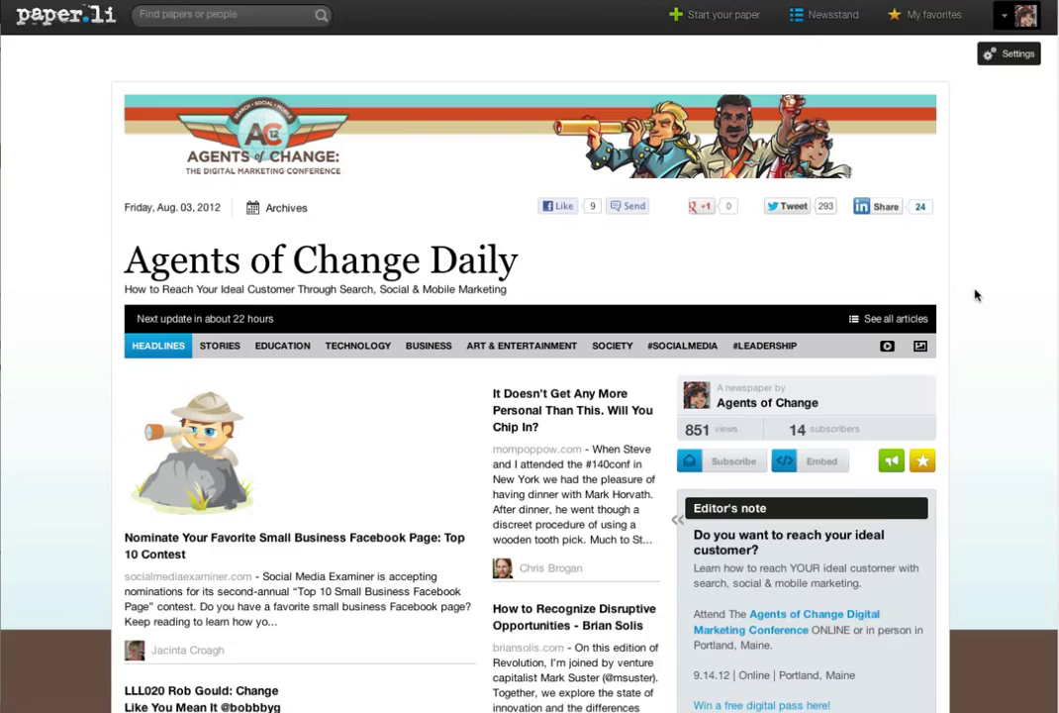
scroll(976, 295, down, 3)
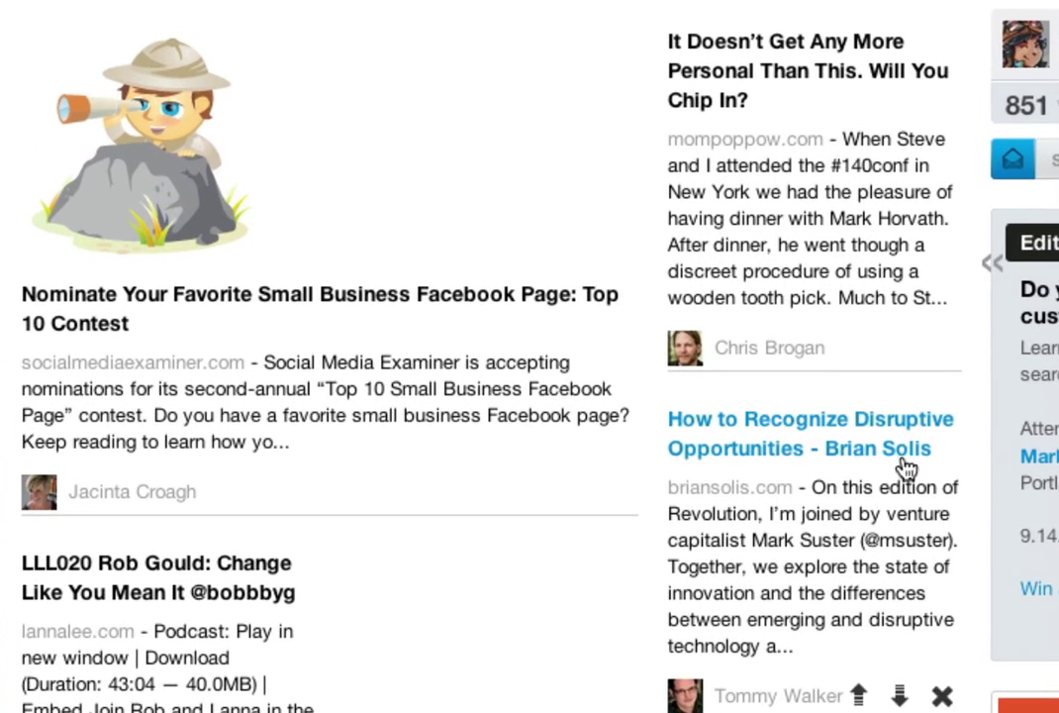
mouse_move(623, 381)
click(860, 348)
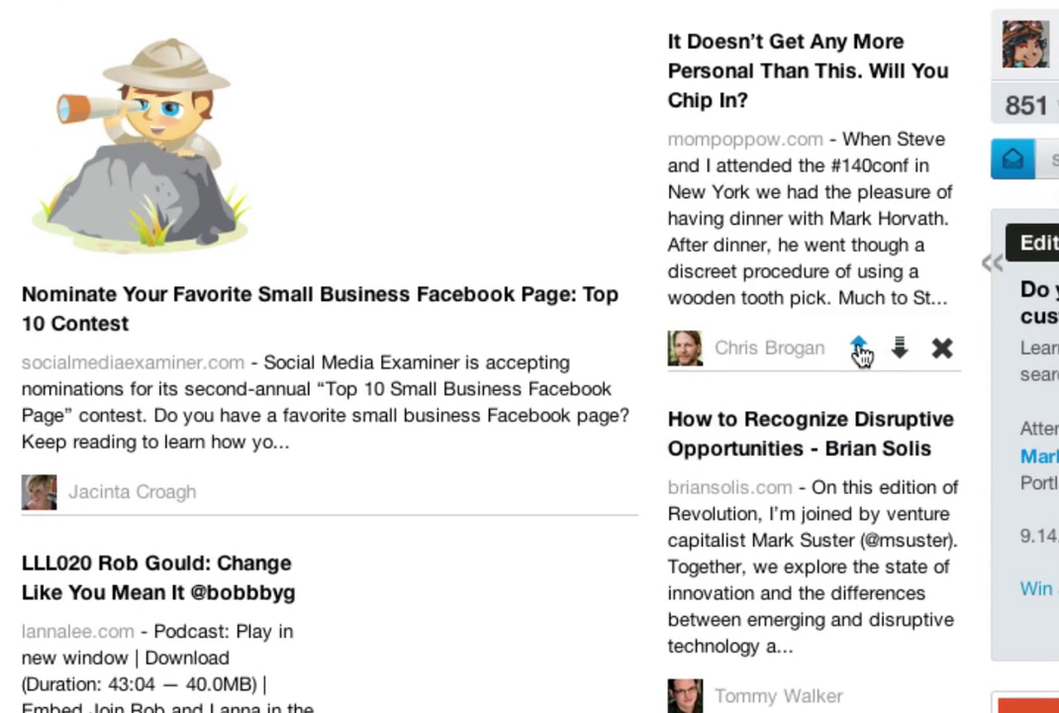
click(930, 315)
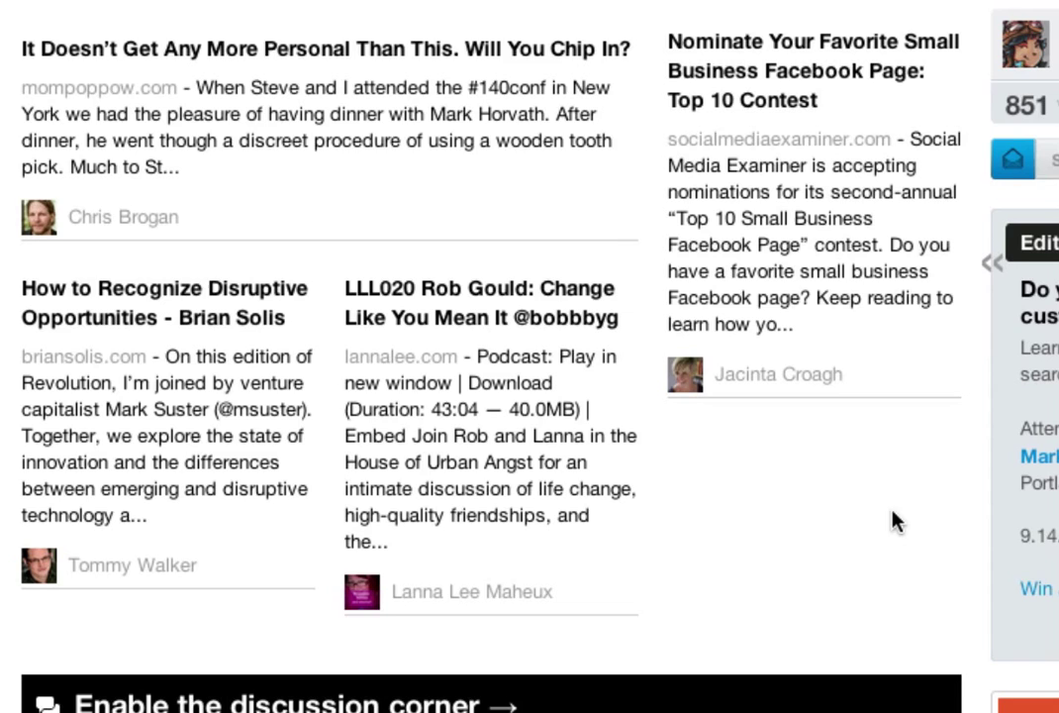
Delete the article about Michael Phelps' 19th Olympic medal from the Stories section and confirm the deletion
scroll(896, 522, down, 1)
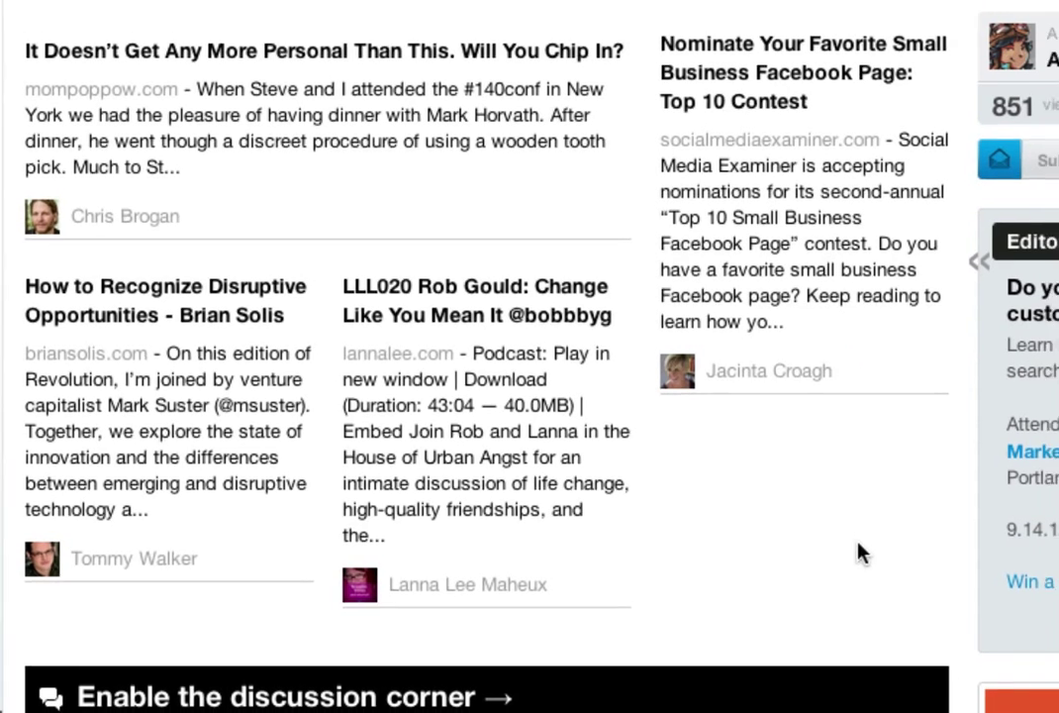
scroll(589, 546, down, 6)
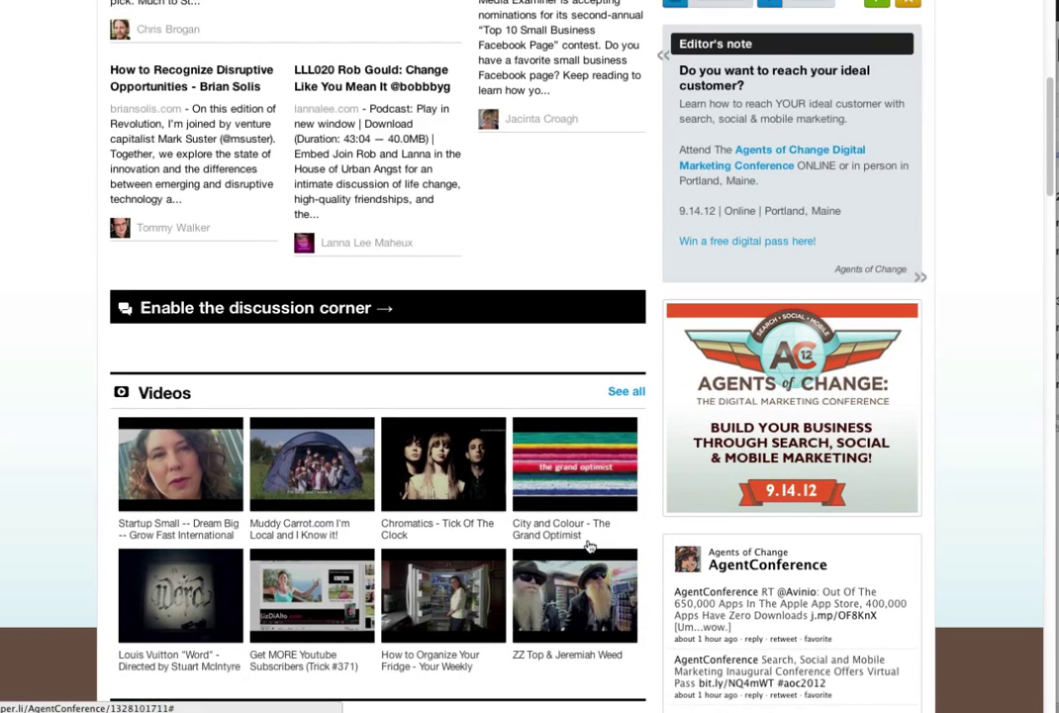
scroll(590, 545, down, 4)
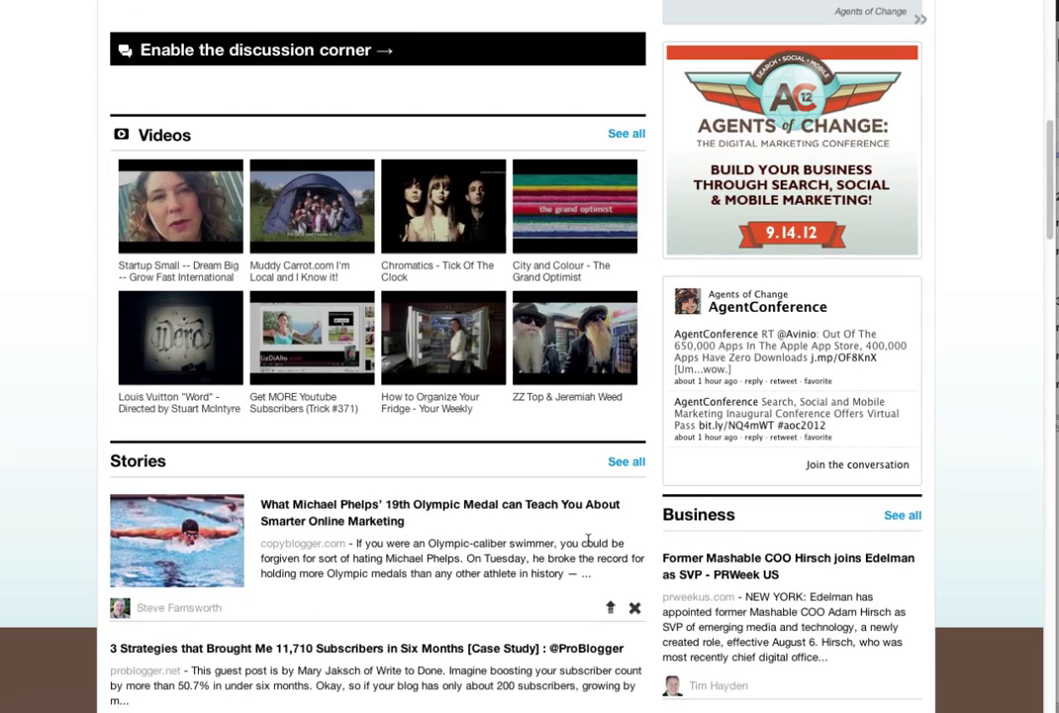
click(635, 604)
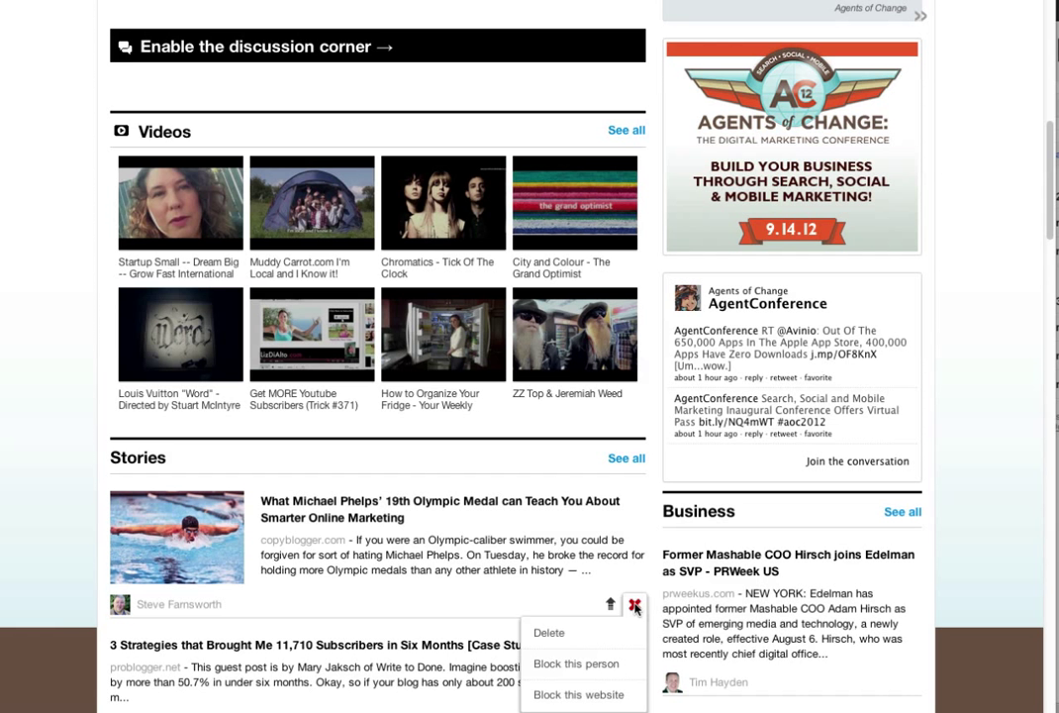
click(551, 634)
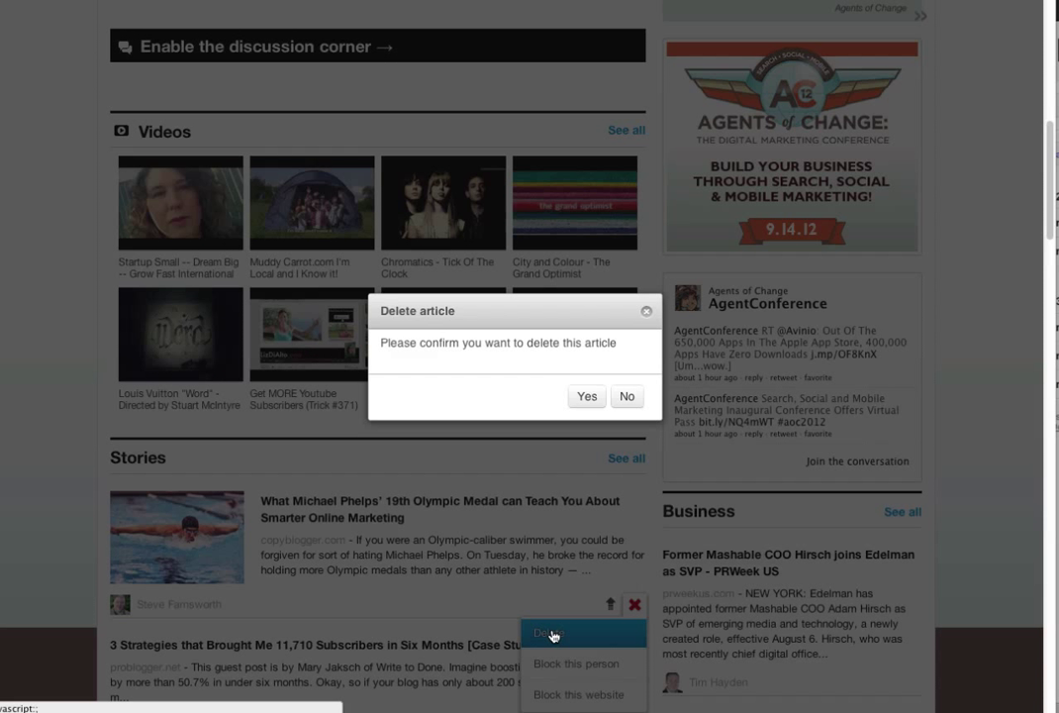
click(589, 397)
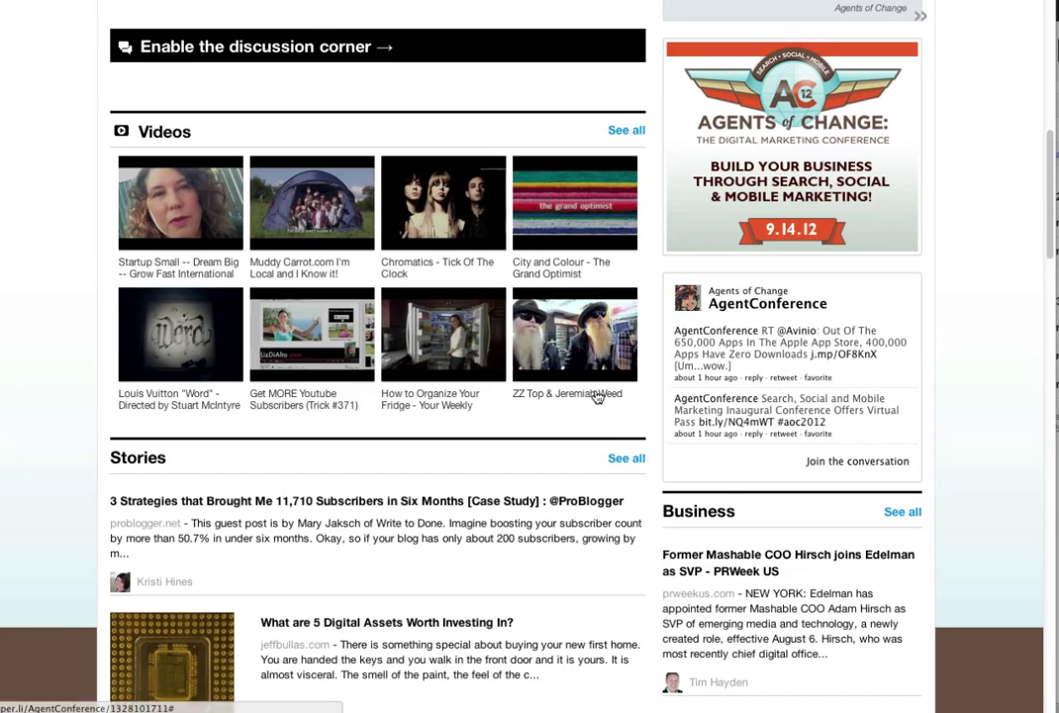
Send the update notifications to subscribers from the paper's promotion settings and confirm sending
scroll(652, 505, up, 10)
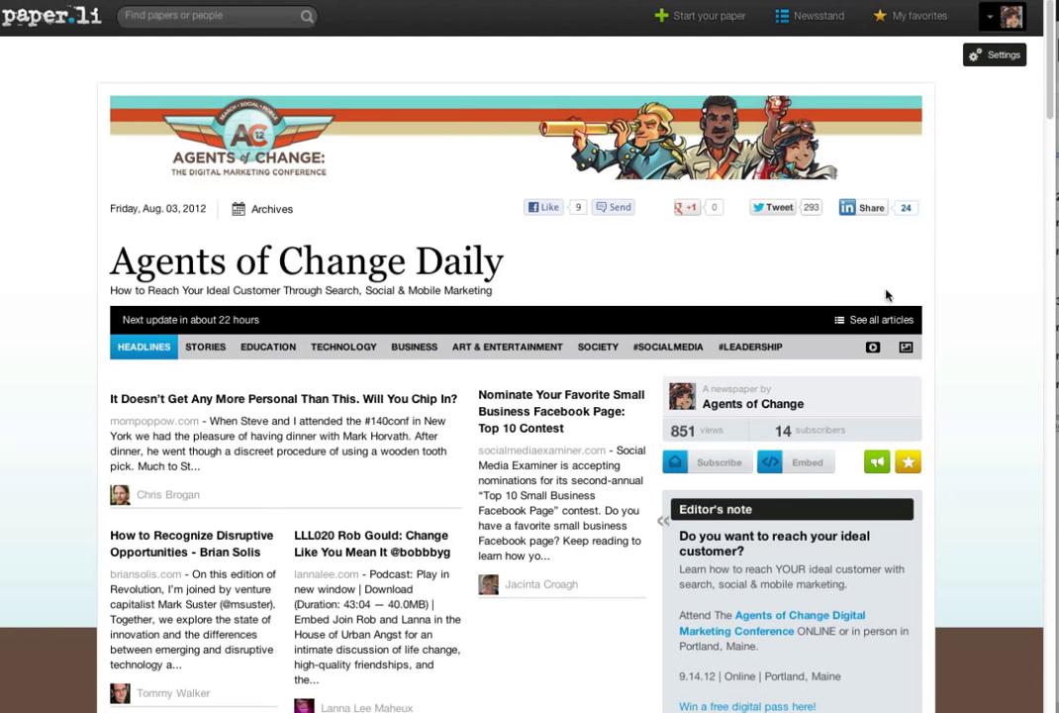
click(993, 55)
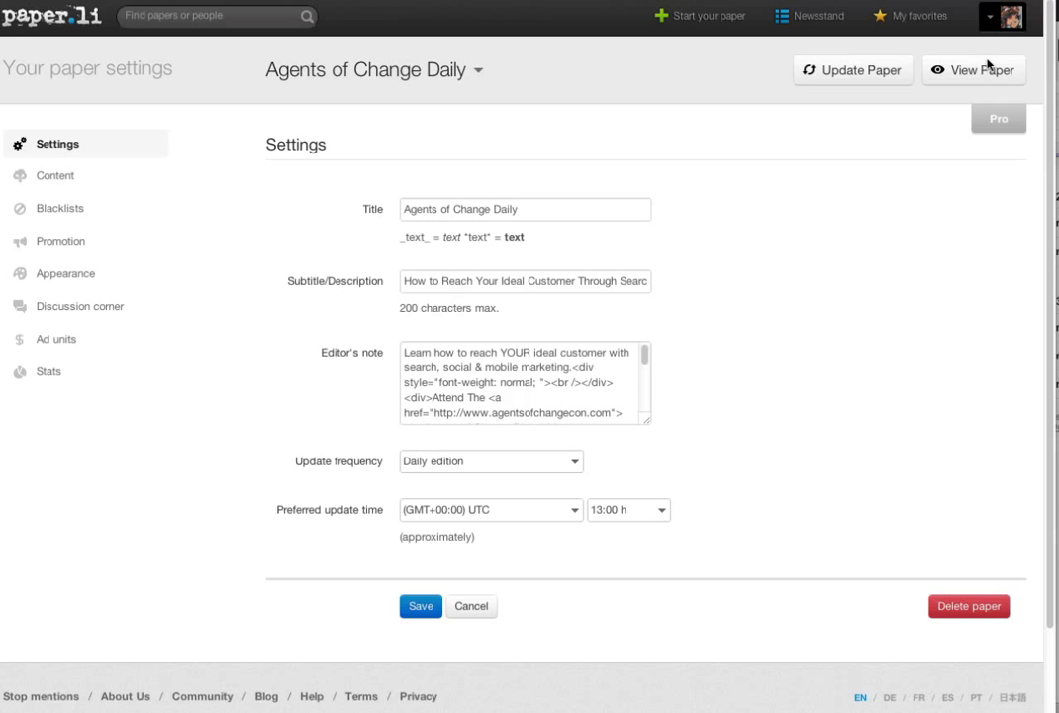
click(104, 257)
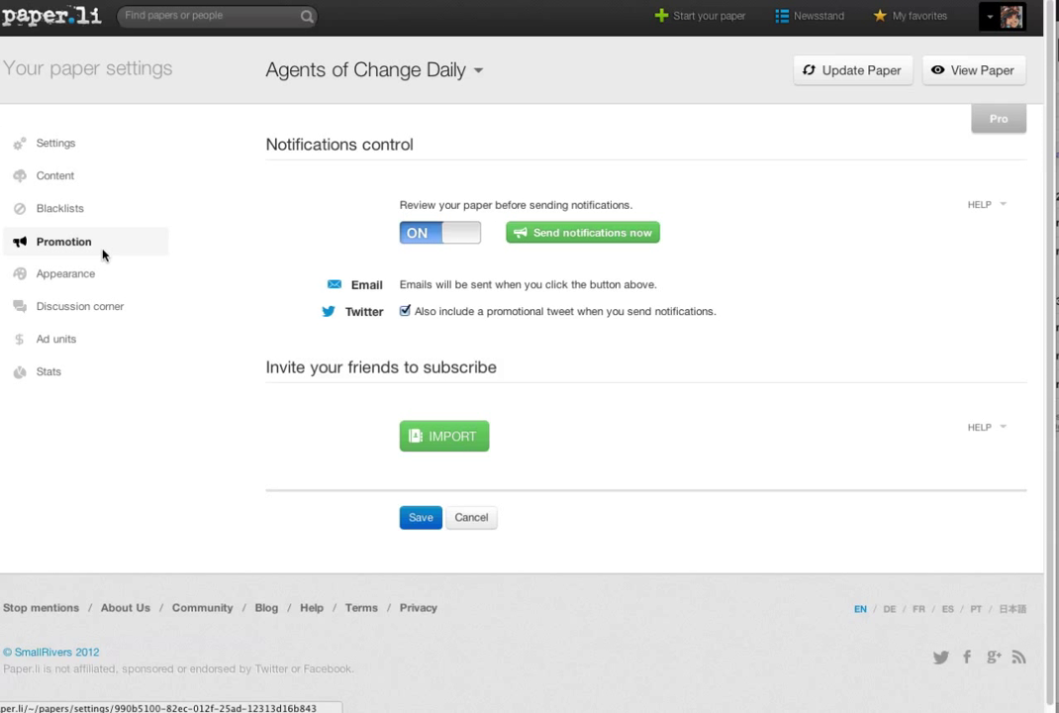
click(626, 234)
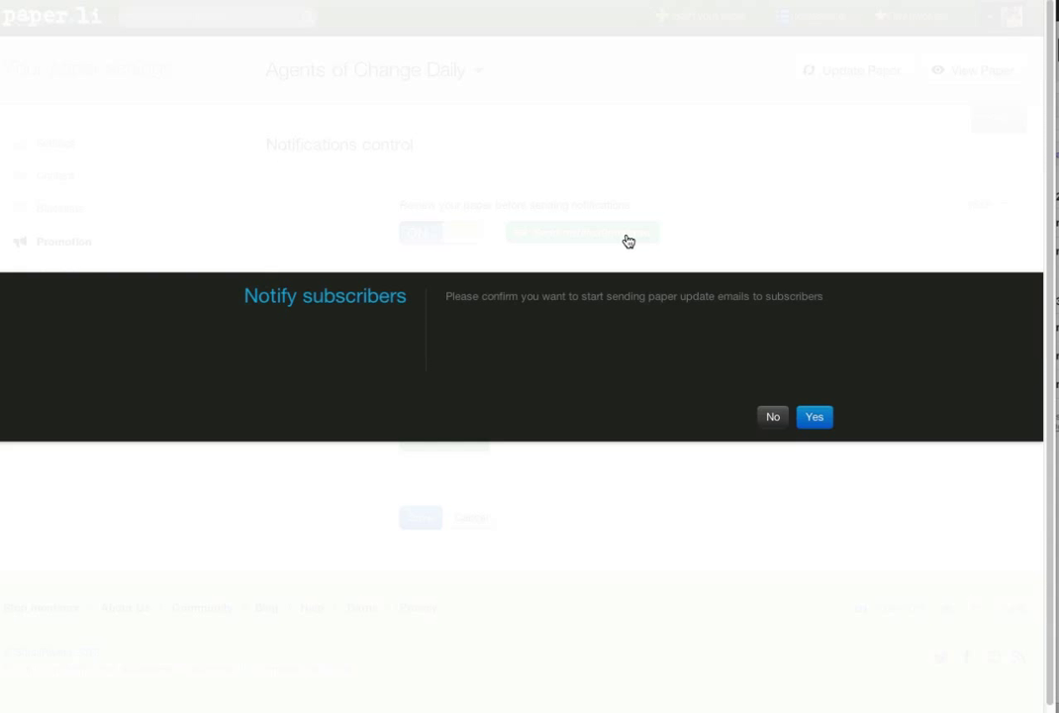
click(813, 421)
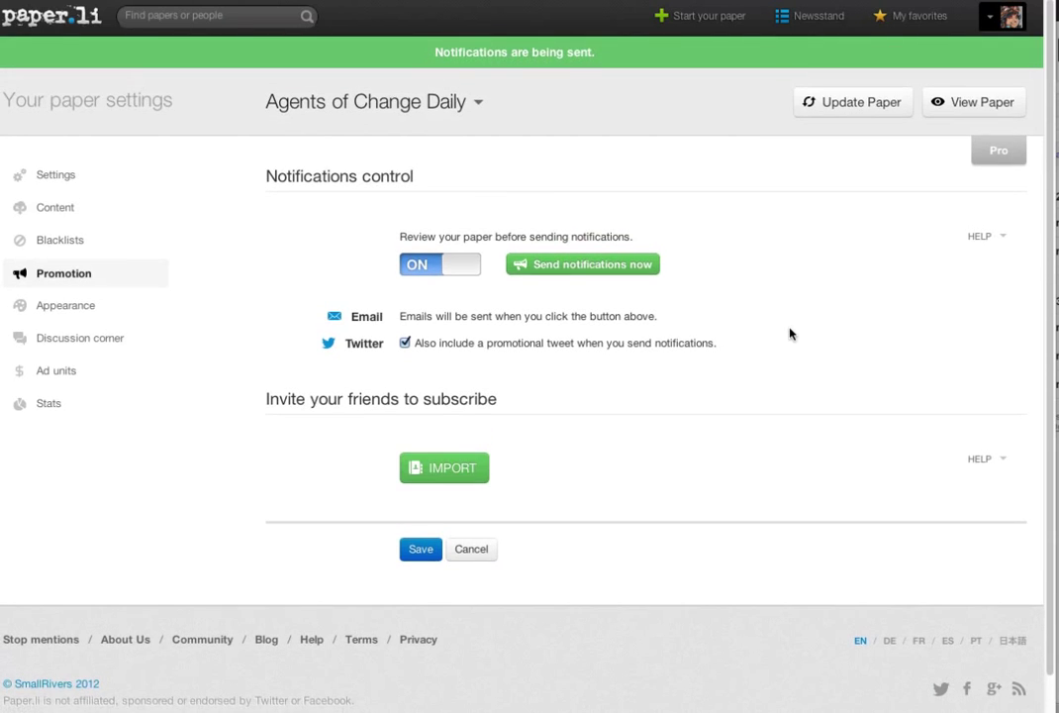